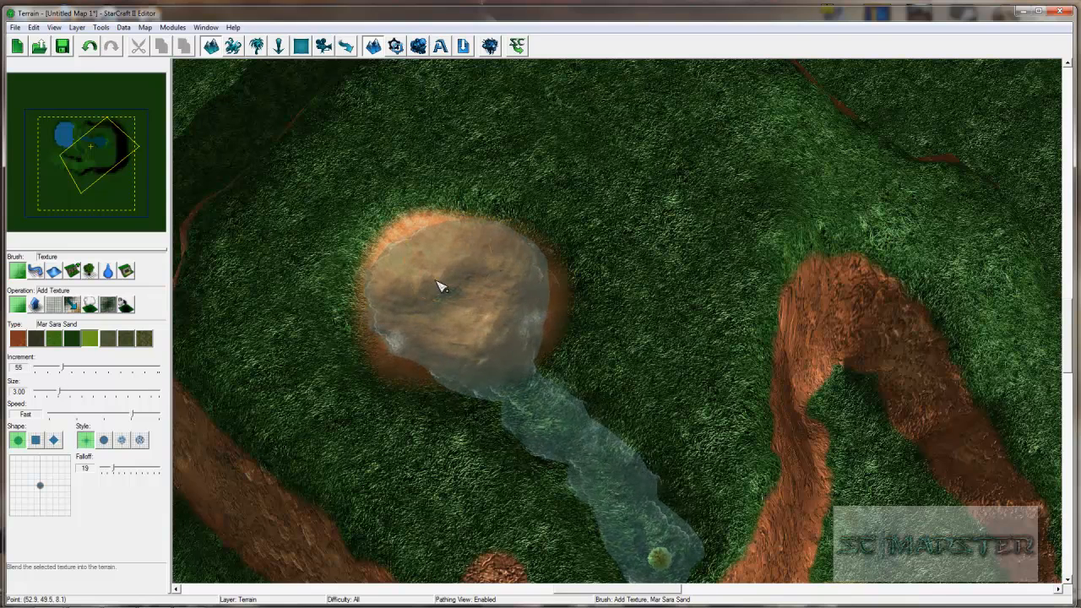
Step: Paint Mar Sara Sand over the submerged stream channel running from the pond to the cliff edge
middle_drag(650, 539, 612, 445)
drag(610, 439, 620, 454)
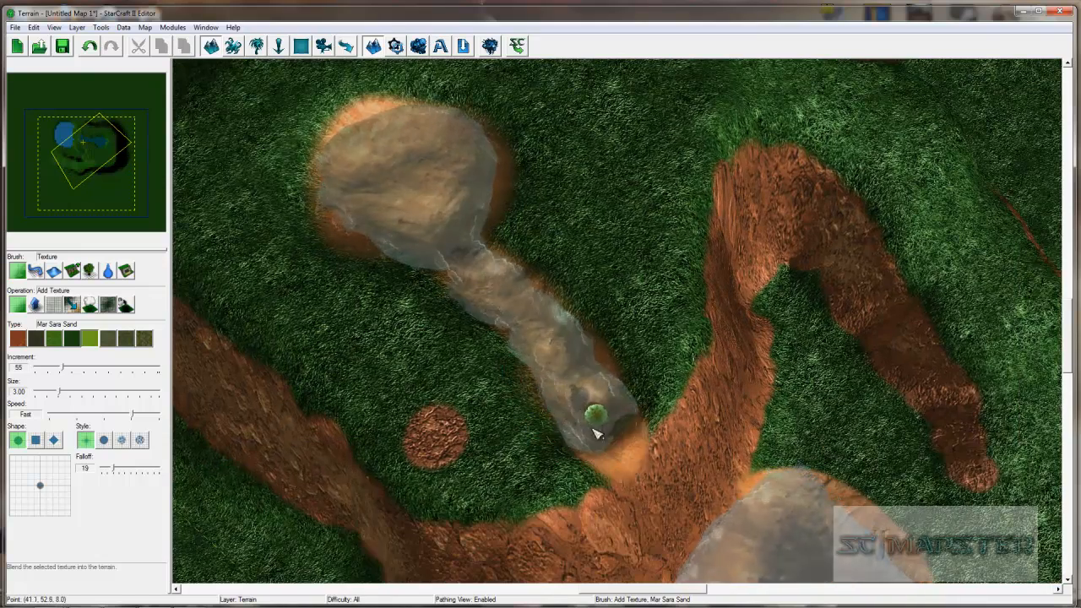
right_drag(574, 362, 605, 450)
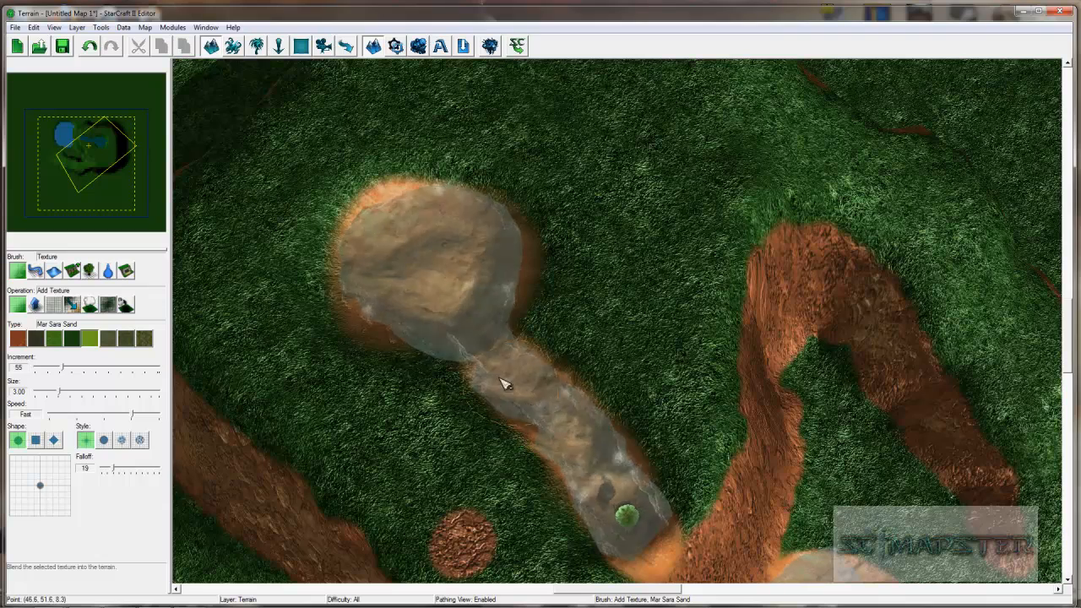
ctrl+right_drag(494, 256, 540, 388)
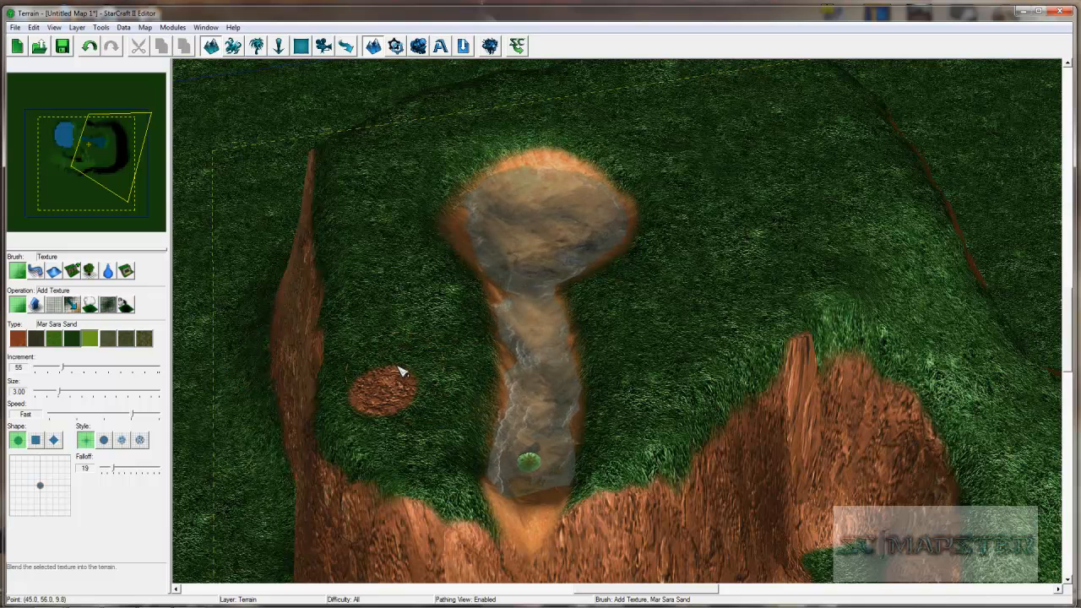
Step: Smooth the terrain height along the stream channel down to its mouth with a round brush of size 1.00
click(54, 271)
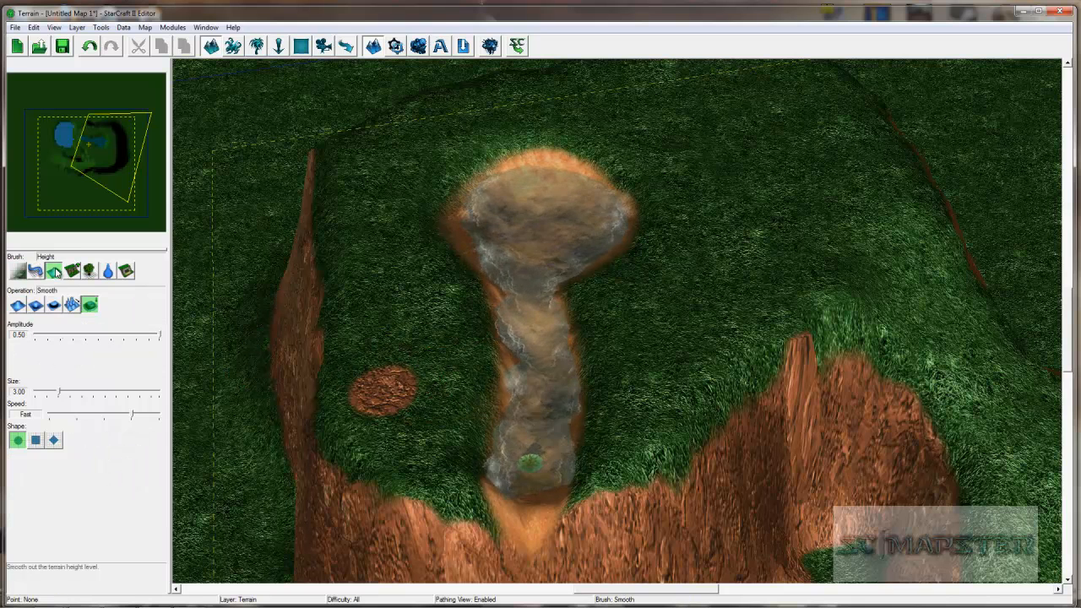
click(36, 306)
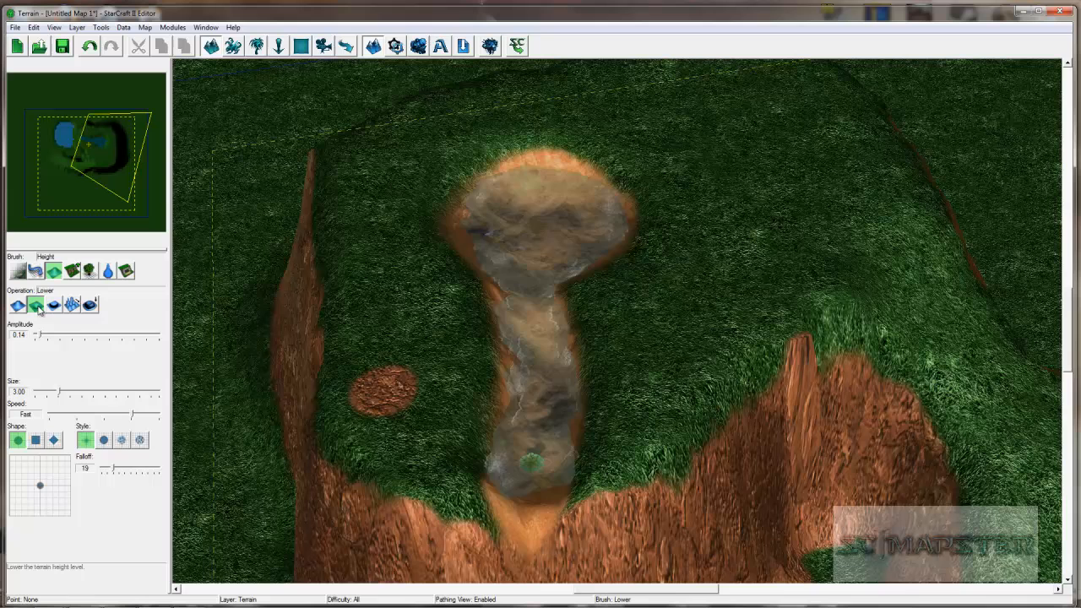
click(90, 305)
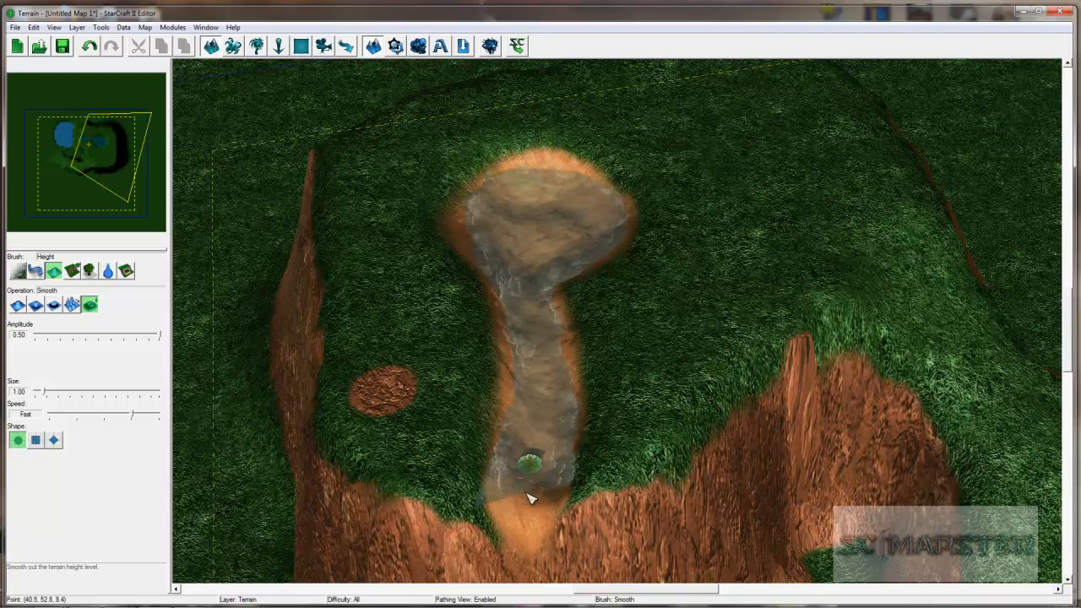
Step: Inspect the pond, the stream and the cliff below its mouth from several angles
scroll(569, 502, up, 4)
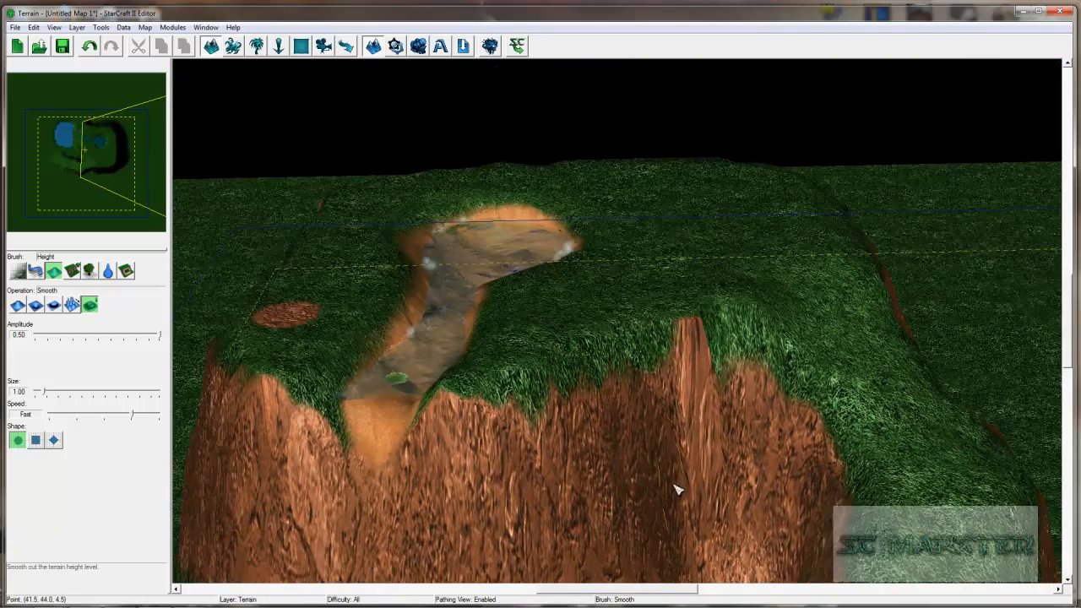
scroll(675, 490, down, 1)
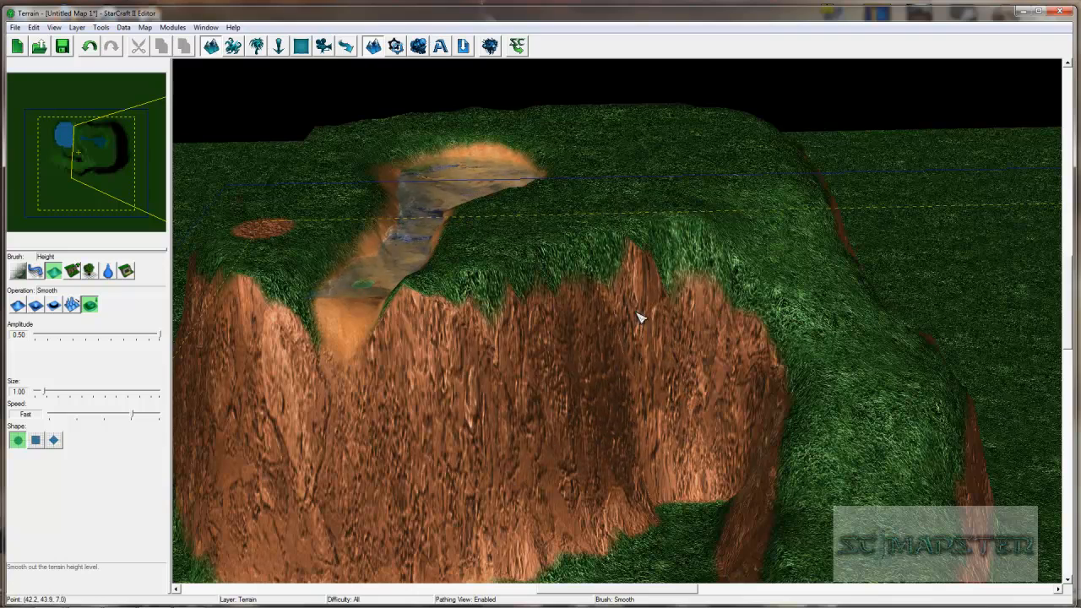
middle_drag(492, 410, 559, 271)
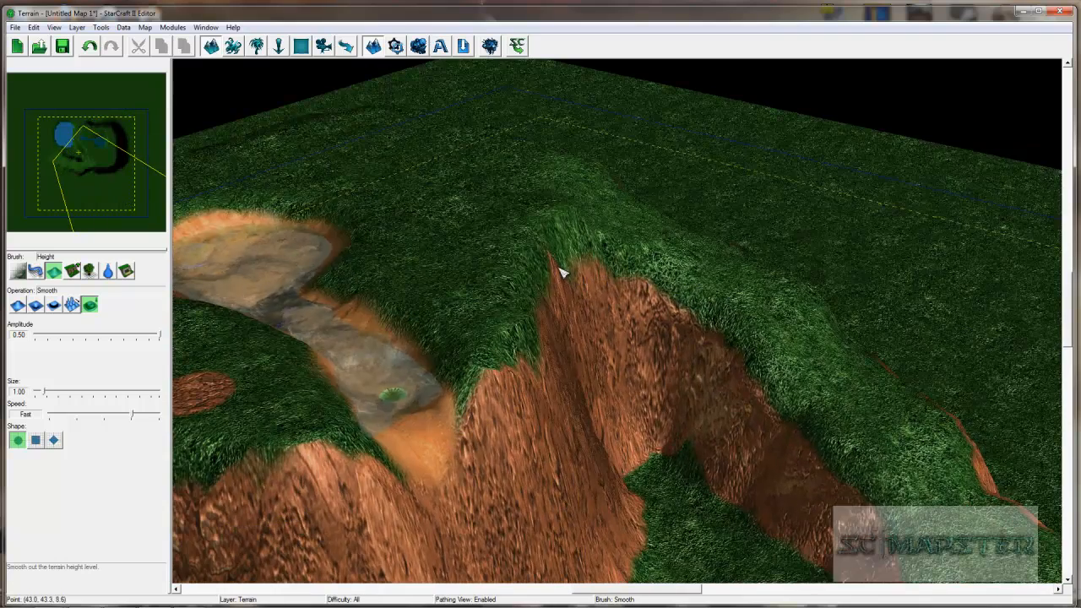
middle_drag(504, 339, 543, 519)
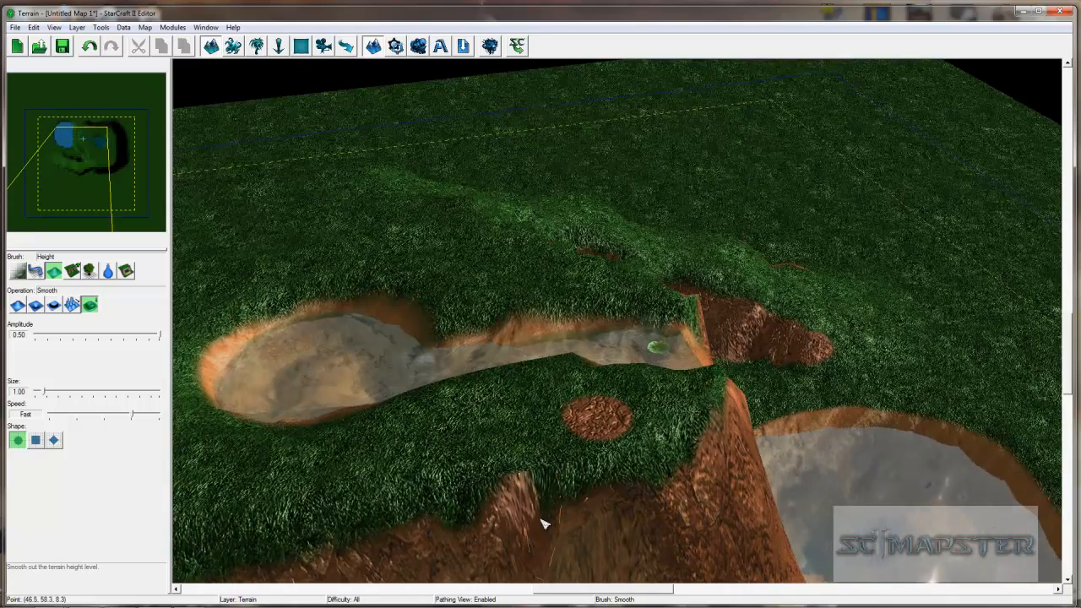
middle_drag(472, 539, 526, 473)
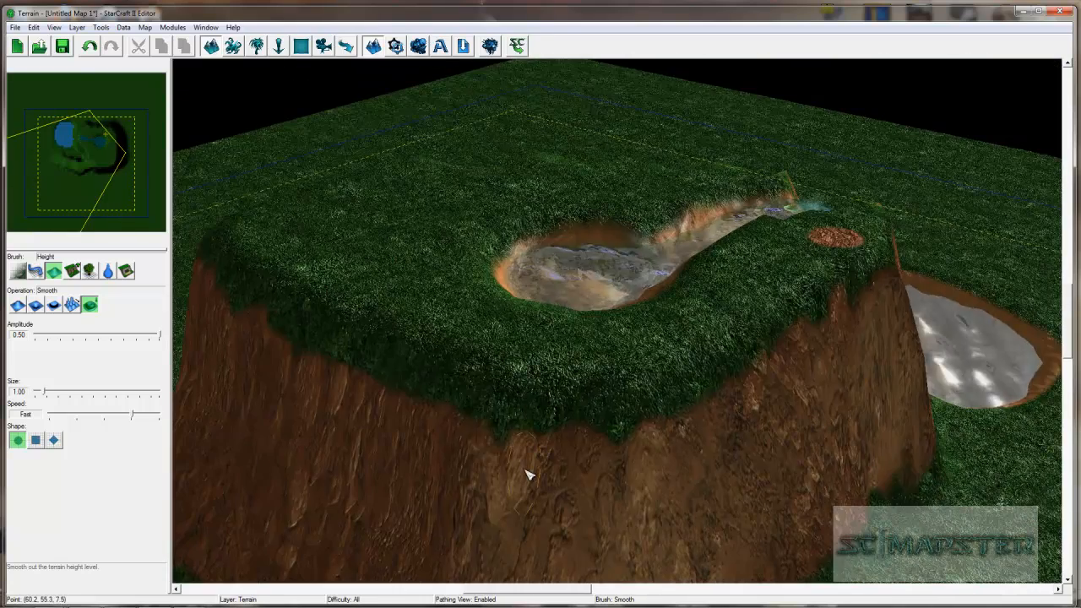
ctrl+right_drag(824, 380, 570, 347)
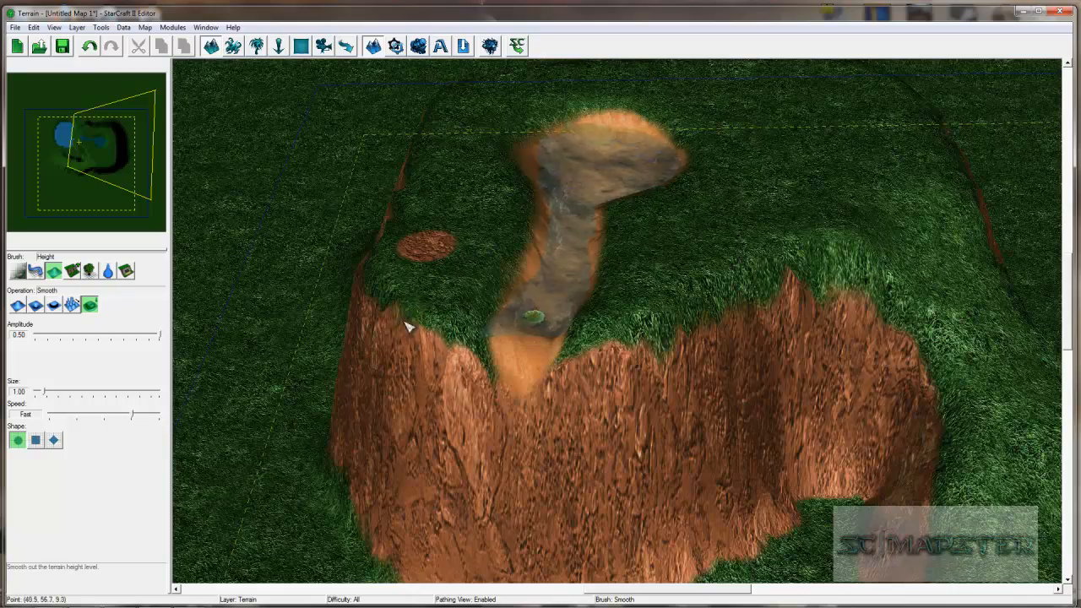
ctrl+right_drag(454, 442, 296, 153)
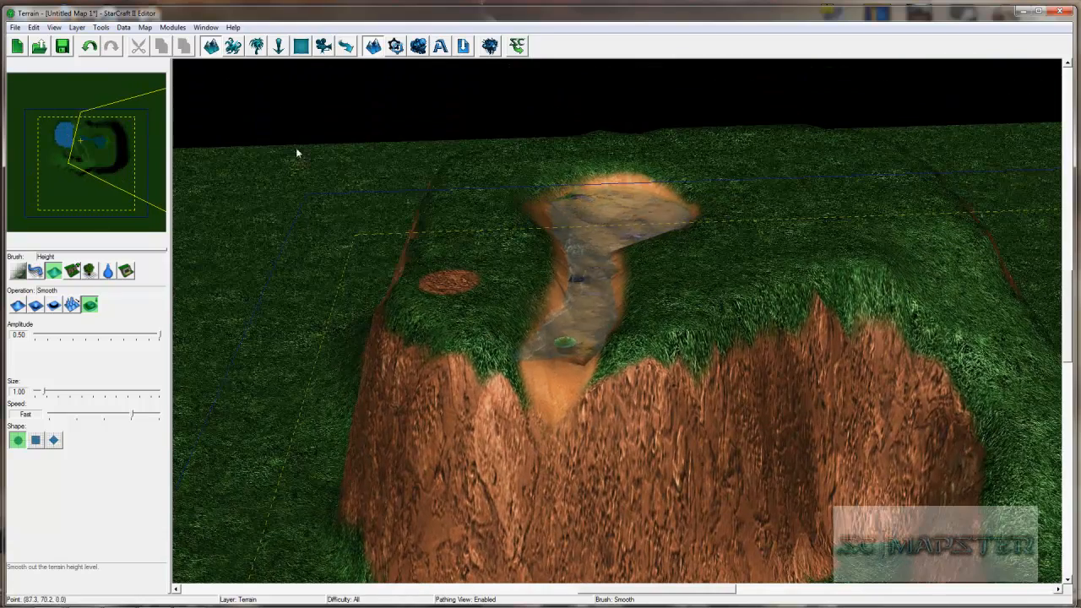
Step: Search the doodads for "water" and place one Rock (Waterfall) on the cliff face near the stream's mouth
click(256, 48)
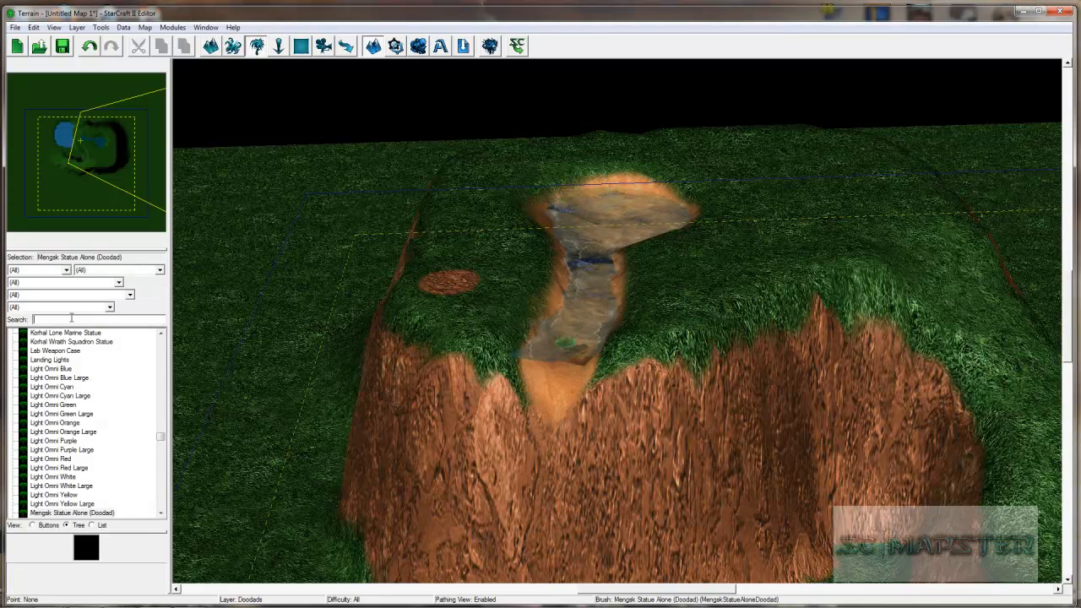
click(70, 318)
text(water)
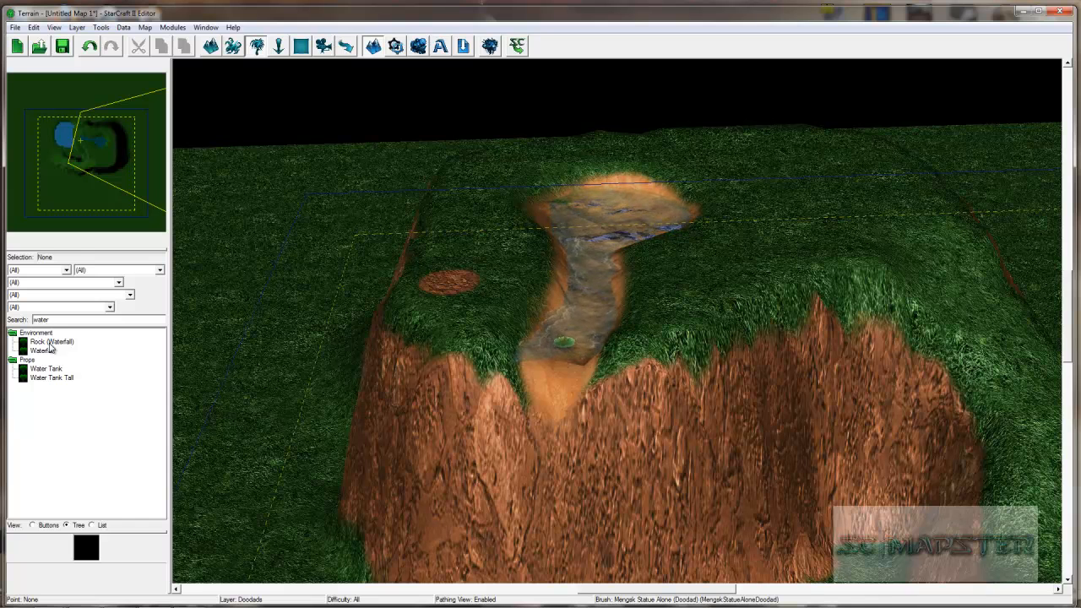
click(52, 341)
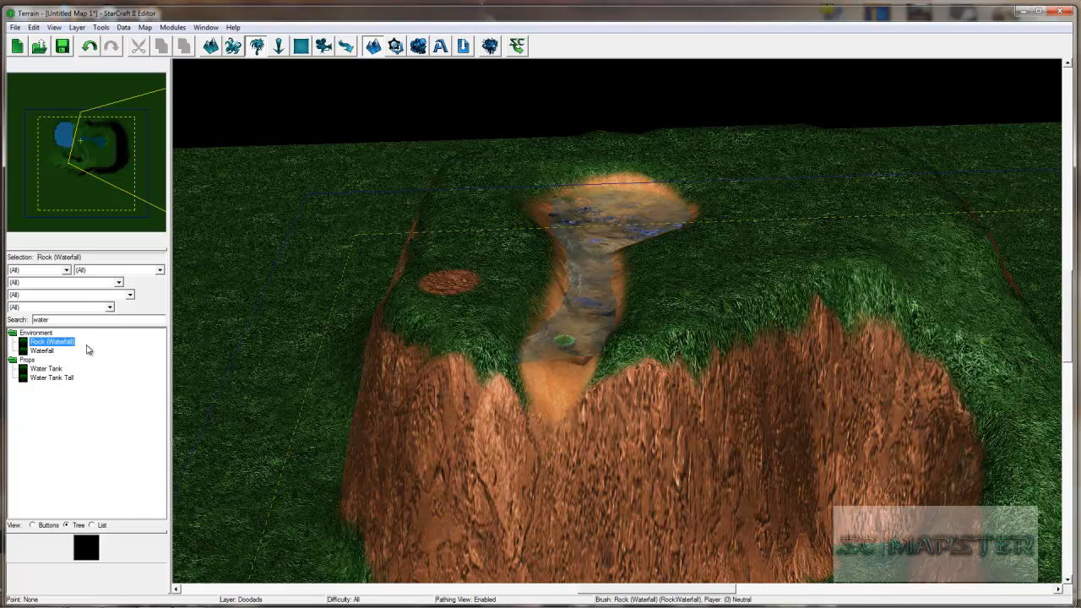
right_drag(584, 436, 428, 337)
click(548, 377)
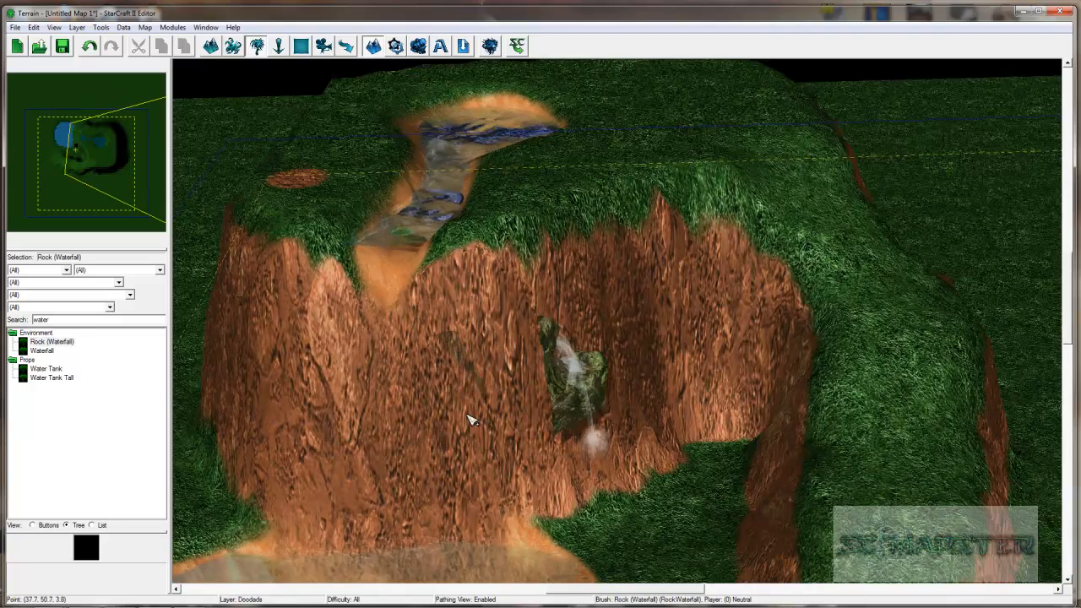
right_drag(853, 461, 838, 516)
scroll(707, 511, up, 2)
ctrl+right_drag(629, 474, 34, 460)
ctrl+right_drag(426, 477, 743, 482)
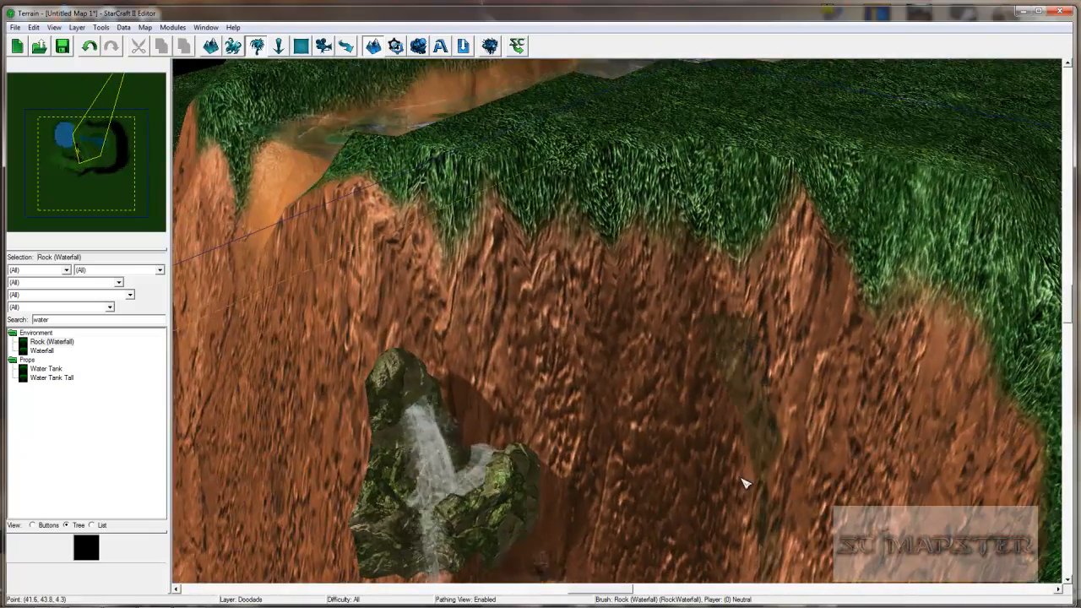
key(Escape)
mouse_move(474, 510)
right_down()
mouse_move(504, 469)
mouse_move(575, 456)
mouse_move(575, 506)
right_up()
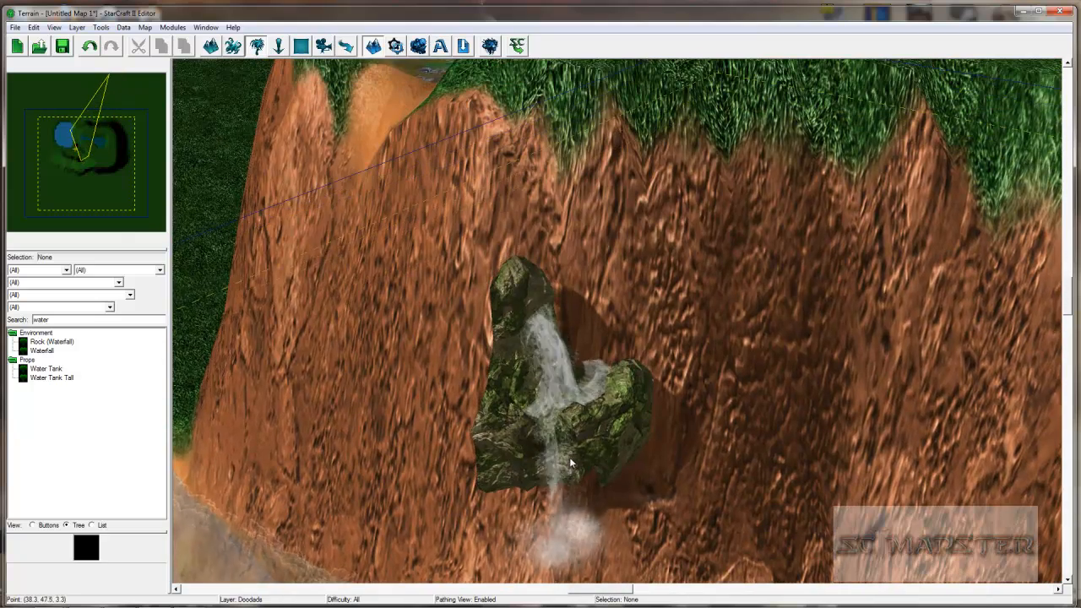
Step: Move the waterfall rock up the cliff to the stream's mouth, at about X 38.68, Y 52.22
double_click(552, 444)
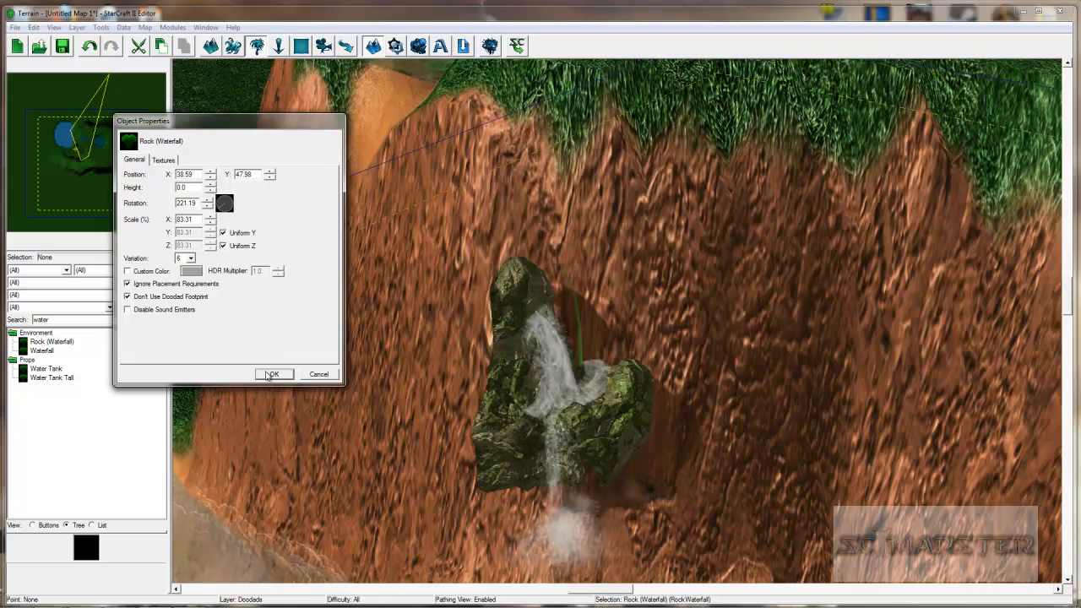
click(270, 377)
right_drag(278, 376, 707, 438)
drag(708, 438, 474, 216)
Step: Set the waterfall rock's rotation to about 175.24 so that it faces away from the stream
ctrl+right_drag(475, 215, 603, 356)
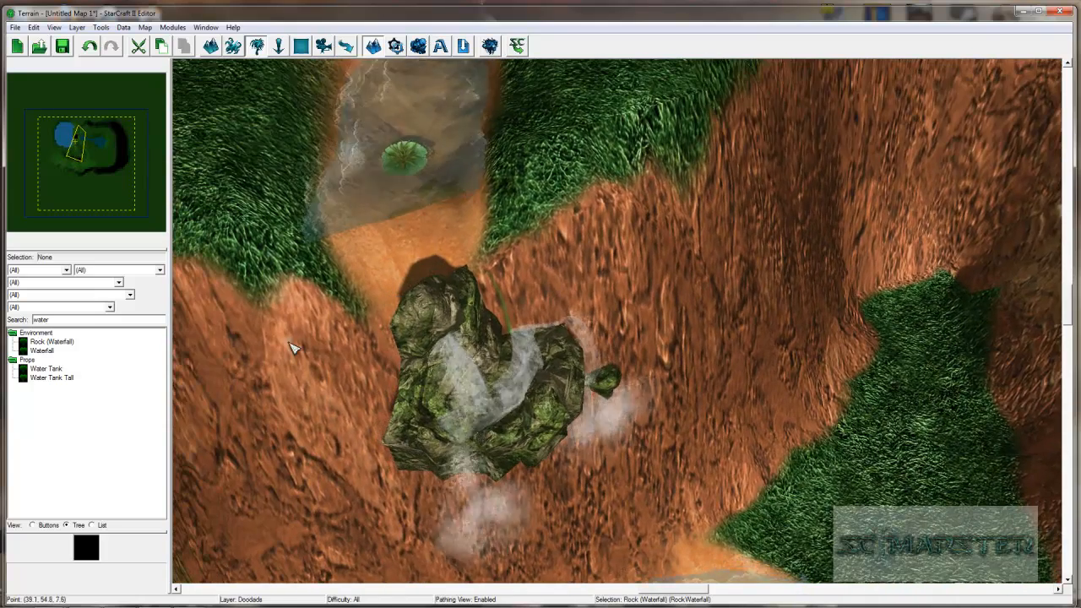
double_click(461, 367)
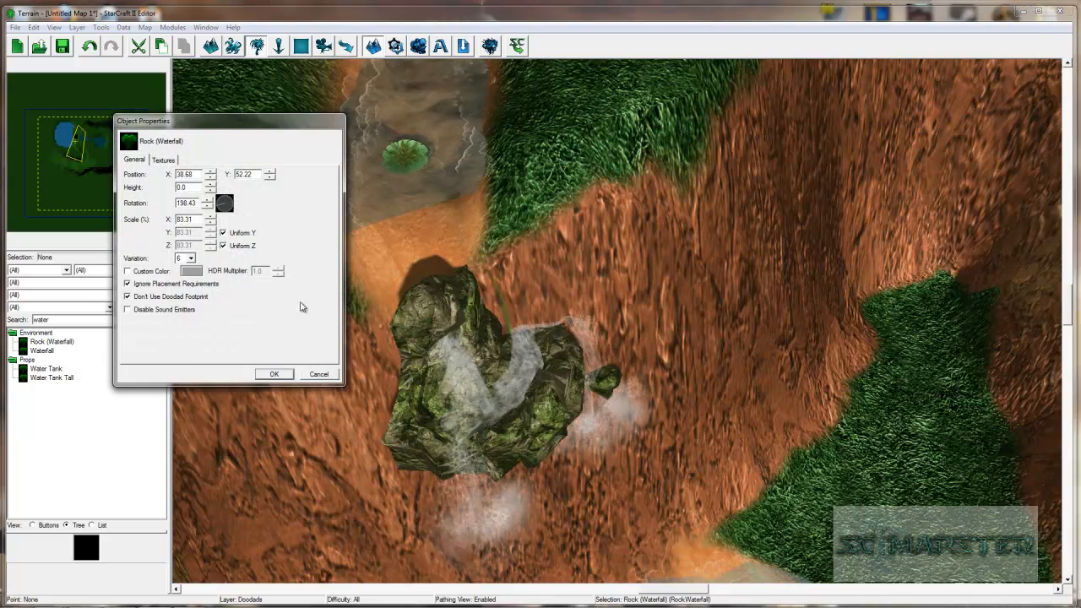
click(275, 374)
double_click(411, 359)
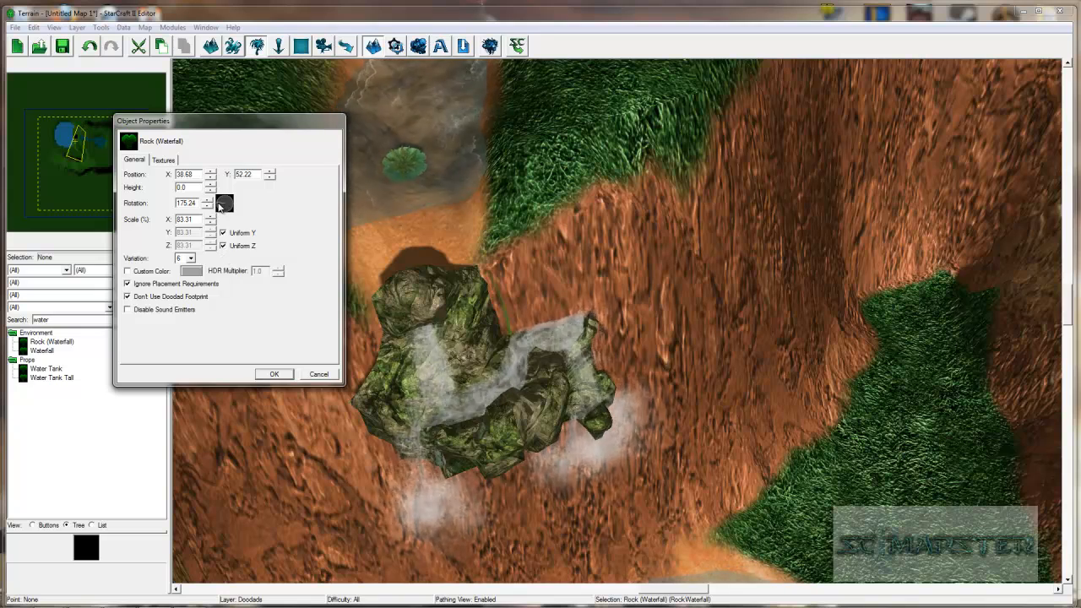
click(270, 374)
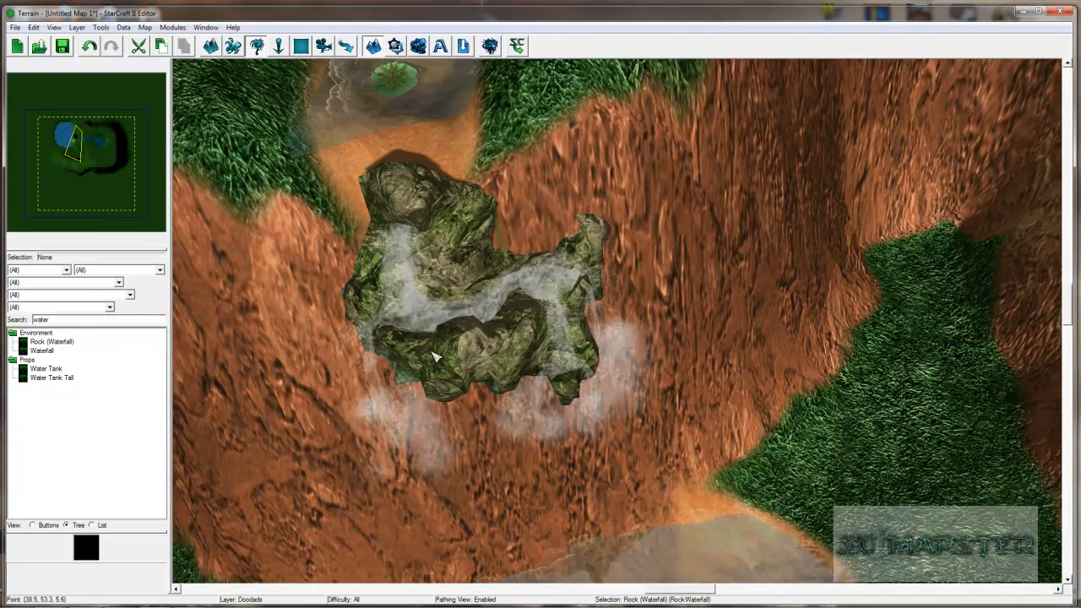
Step: Nudge the waterfall rock closer into the stream's mouth, to about X 39.03, Y 52.57
middle_drag(460, 306, 795, 253)
ctrl+right_drag(795, 253, 733, 456)
mouse_move(586, 450)
mouse_down()
mouse_move(676, 515)
mouse_move(598, 488)
mouse_move(579, 453)
mouse_up()
Step: Turn off uniform Y and Z scaling for the waterfall rock and set its X scale to 130%
ctrl+right_drag(579, 454, 513, 433)
ctrl+right_drag(826, 484, 494, 332)
double_click(494, 333)
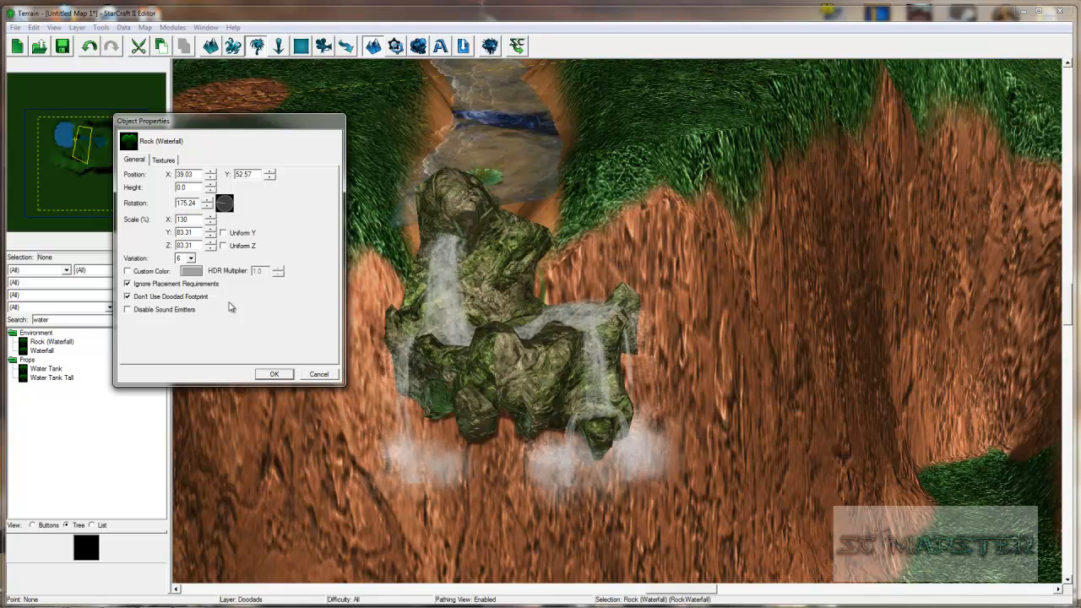
click(273, 374)
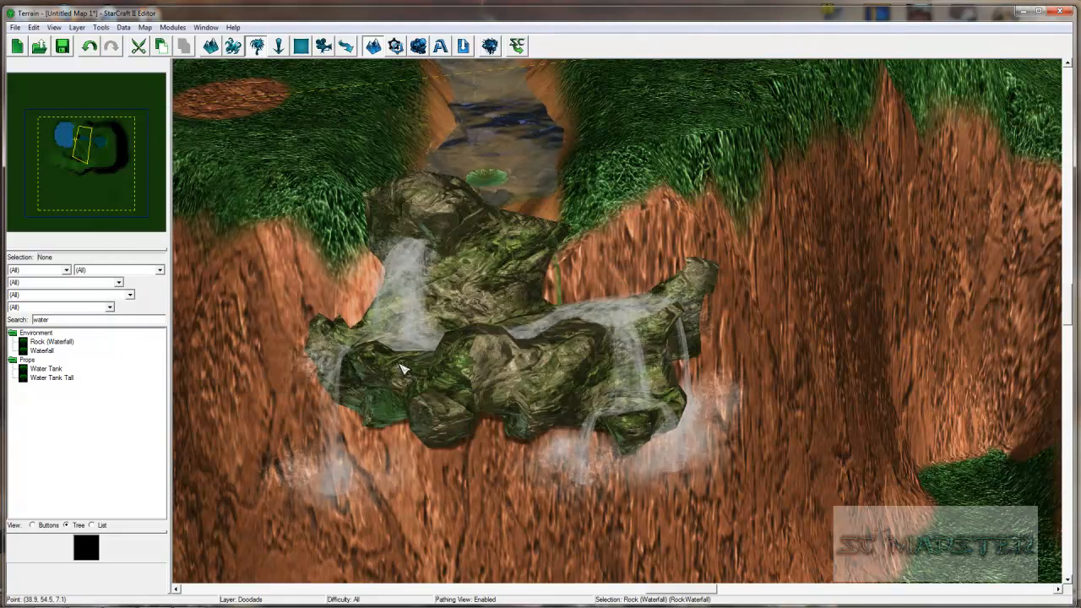
Step: Set the waterfall rock's Y scale to 200%
ctrl+right_drag(361, 378, 991, 507)
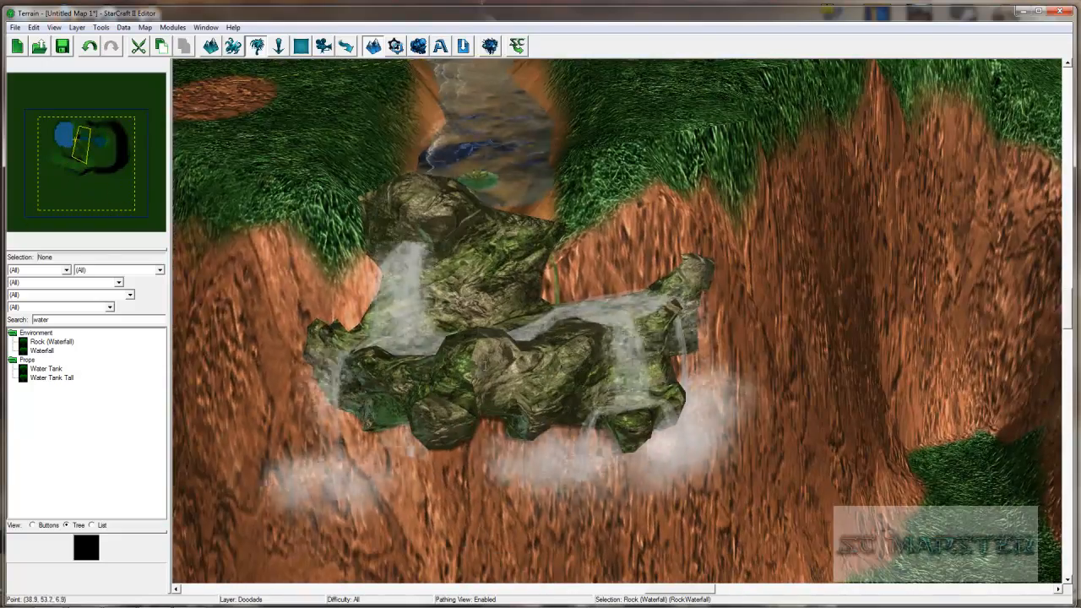
key(Return)
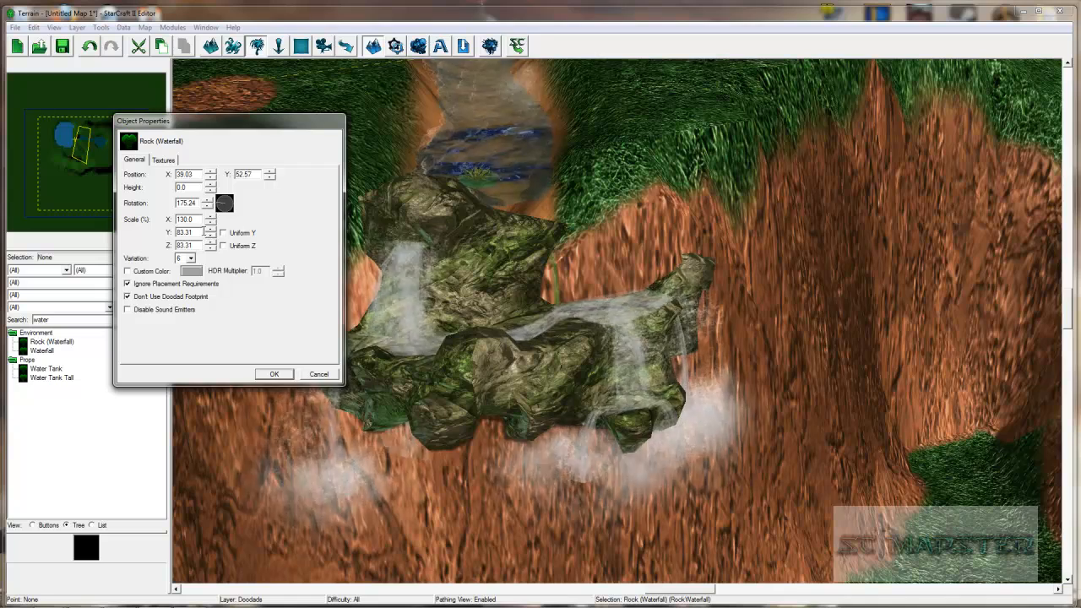
click(199, 236)
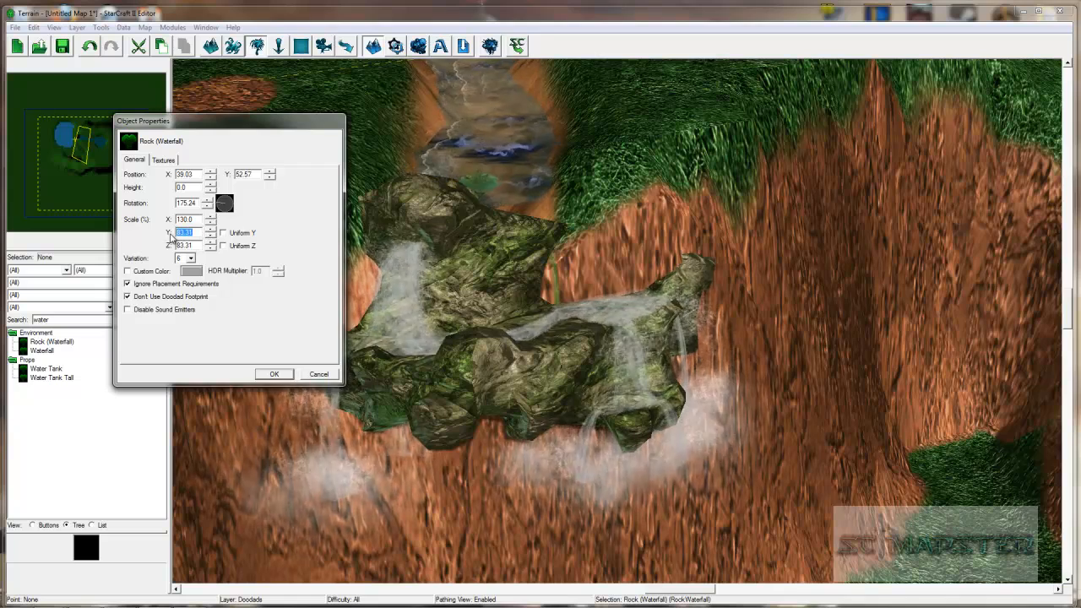
text(200)
click(278, 374)
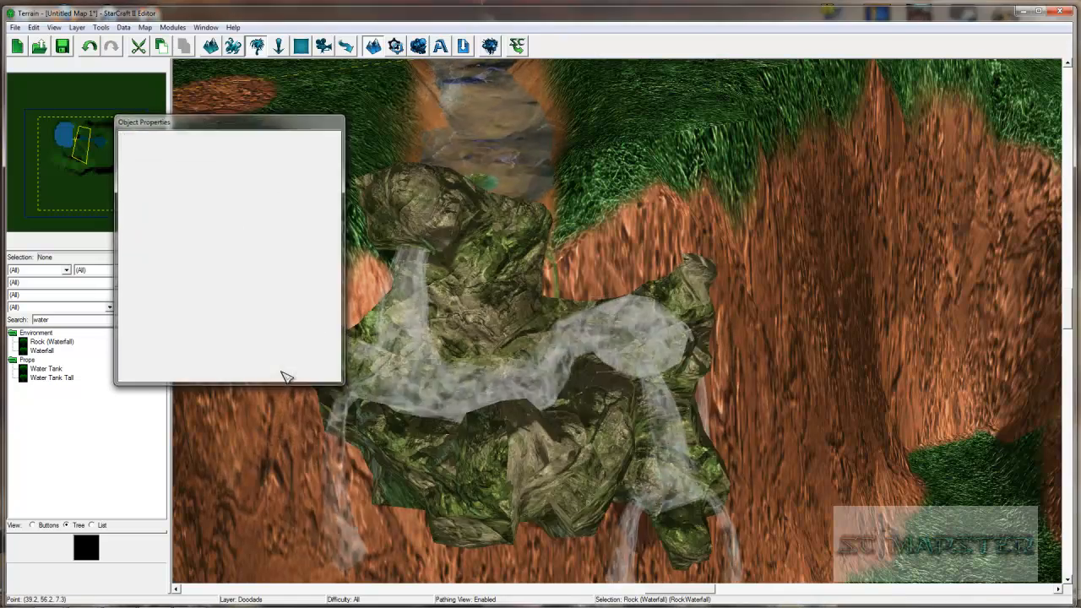
Step: Set the waterfall rock's Y scale to 400% and apply it
middle_drag(653, 452, 489, 362)
double_click(489, 361)
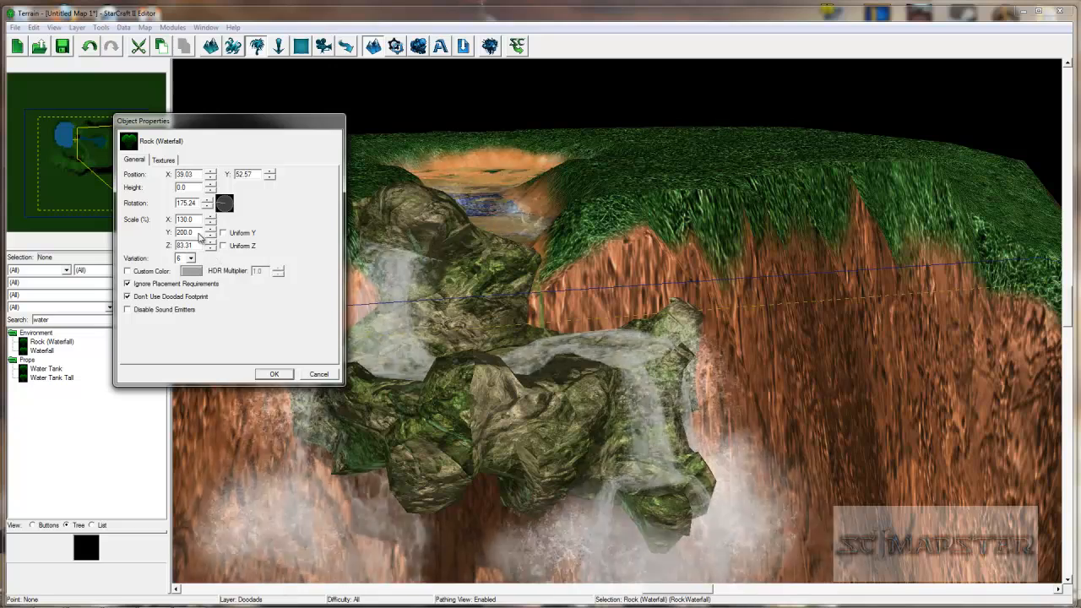
drag(193, 232, 157, 234)
text(400)
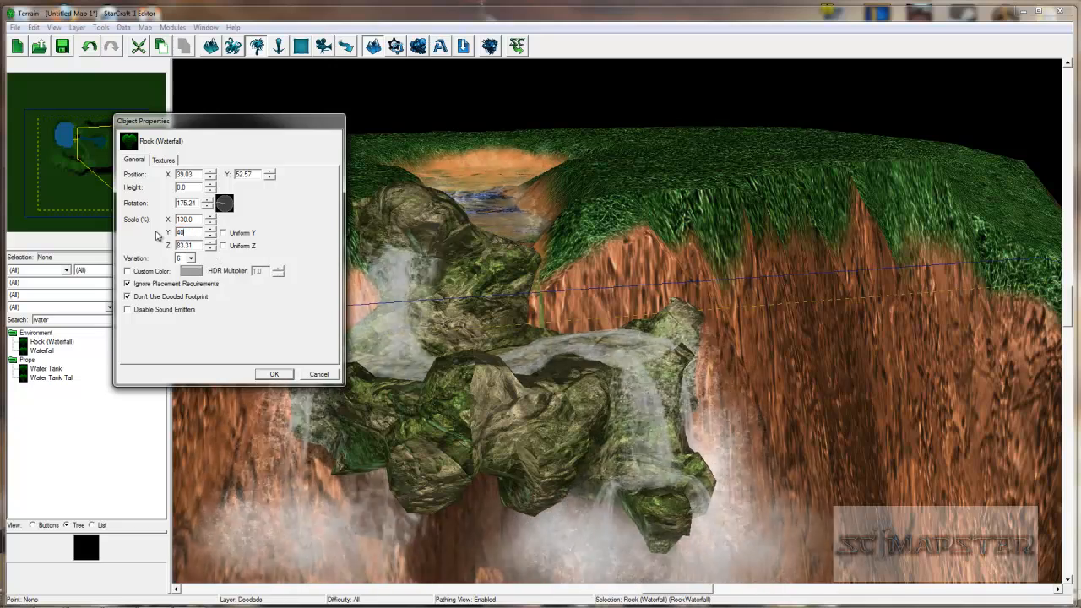
click(277, 374)
Step: Set the waterfall rock's Z scale to 400% and apply it
middle_drag(282, 379, 318, 363)
ctrl+right_drag(319, 363, 620, 460)
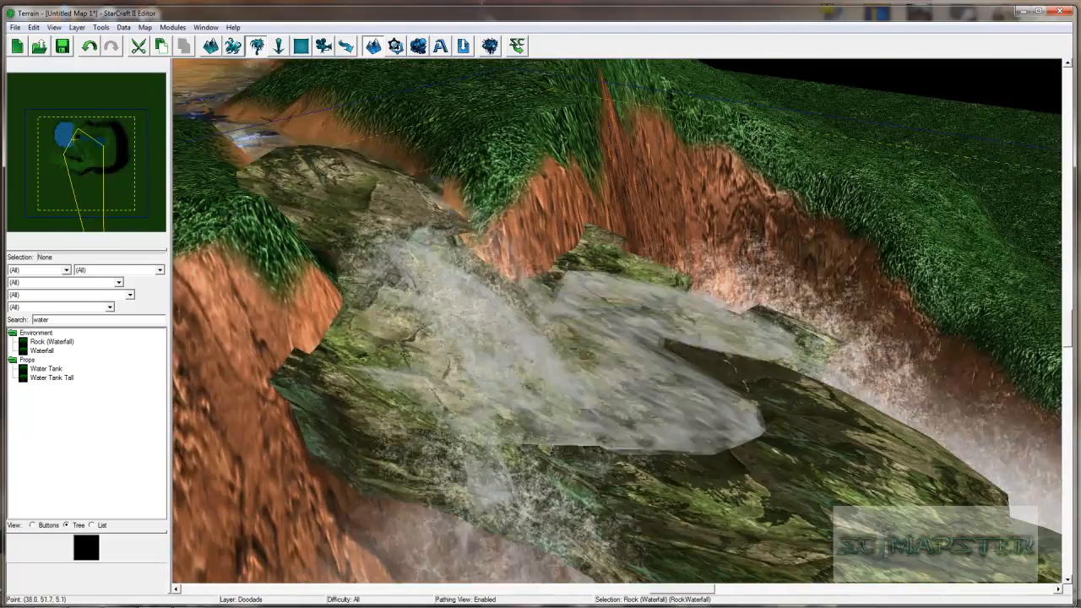
double_click(748, 463)
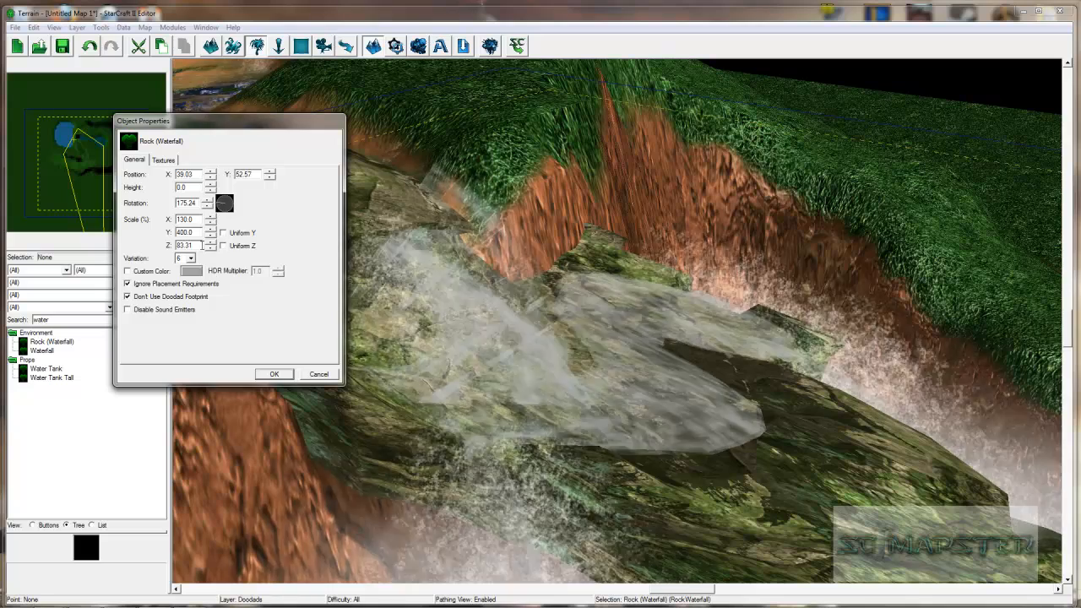
drag(198, 245, 173, 246)
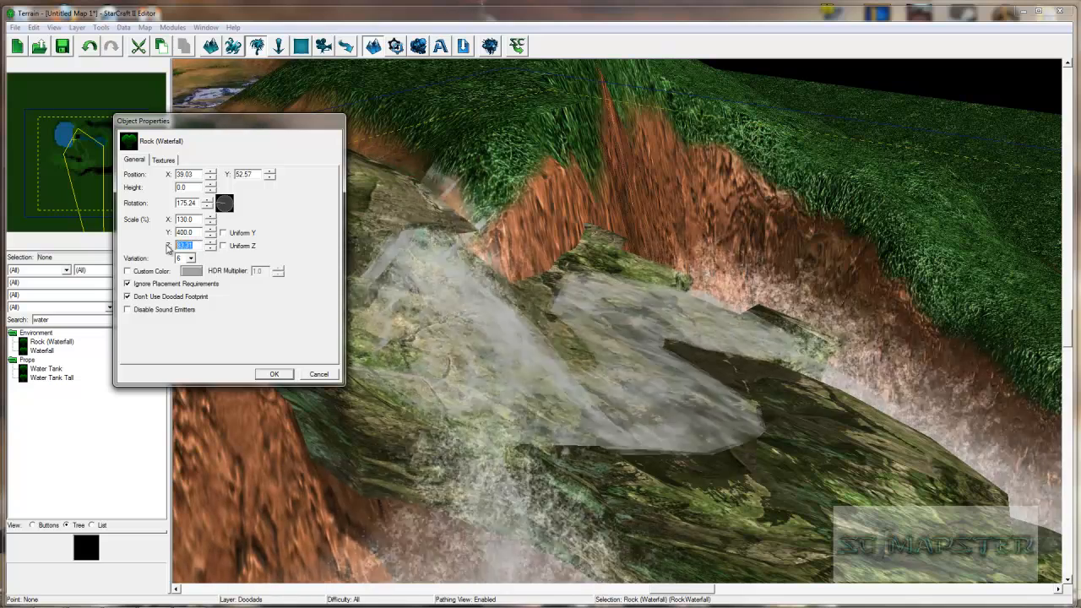
text(400)
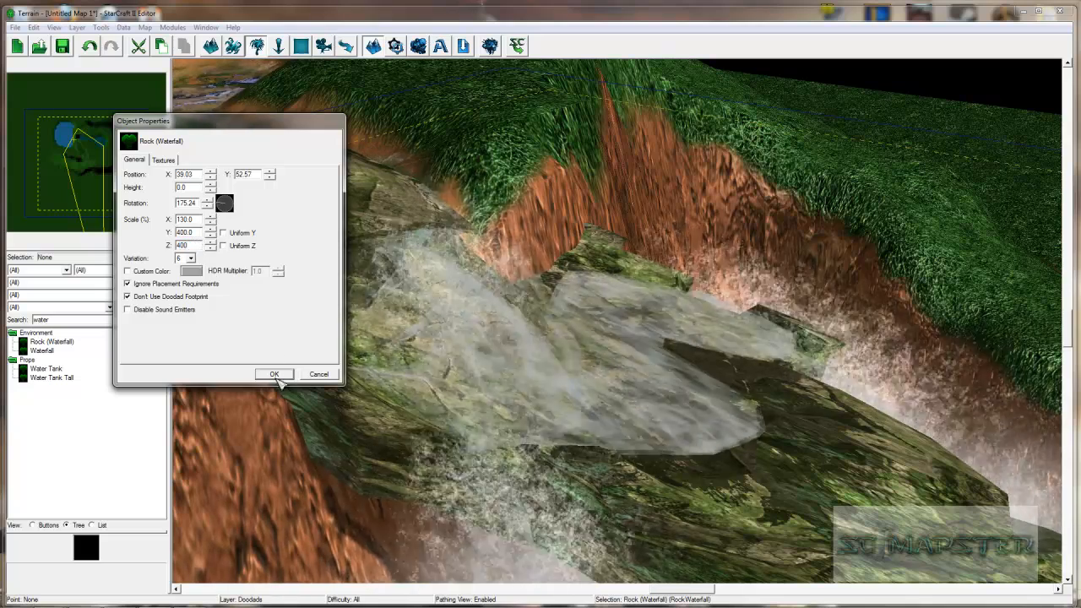
click(274, 374)
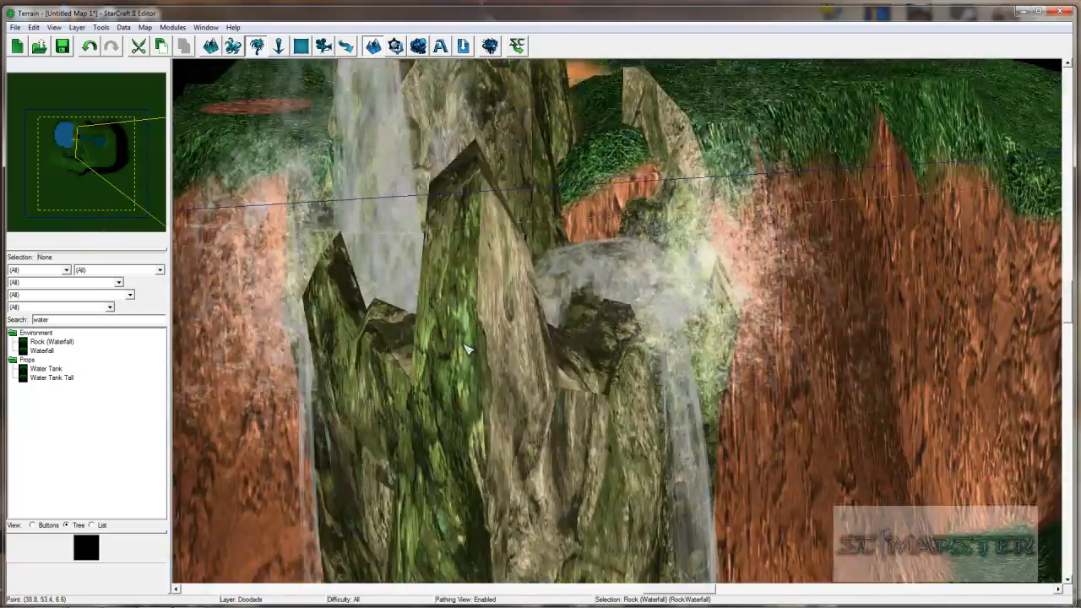
Step: Reduce the waterfall rock's scale to 100% in Y and 300% in Z and apply it
scroll(473, 345, down, 4)
right_drag(483, 343, 534, 282)
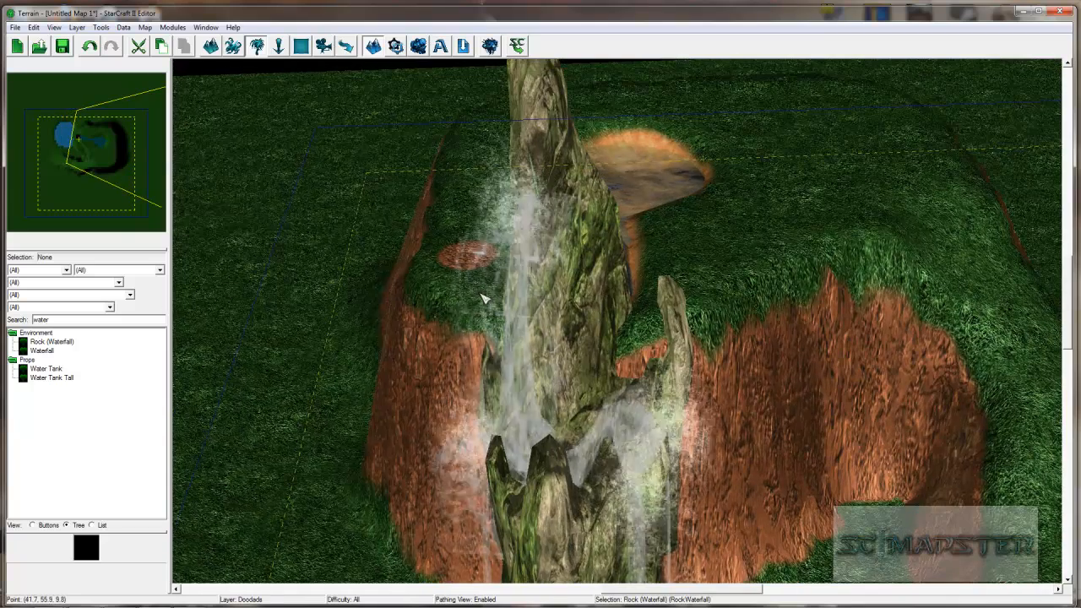
double_click(533, 309)
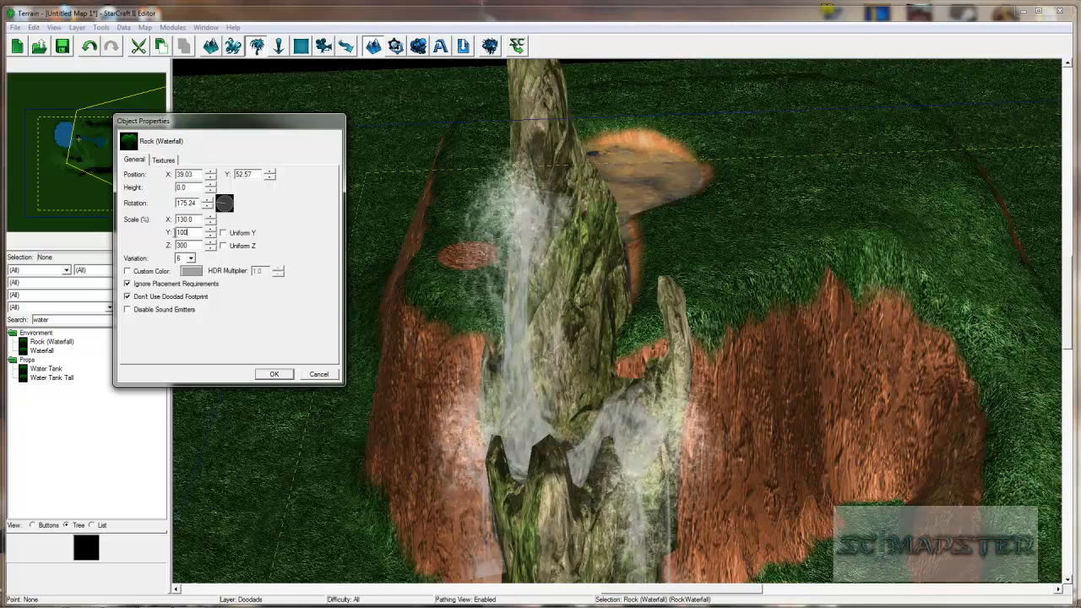
click(269, 374)
Step: Move the waterfall rock outward from the stream's mouth, to about X 37.71, Y 52.31
middle_drag(355, 345, 553, 250)
drag(613, 406, 641, 529)
right_drag(657, 437, 593, 390)
drag(586, 445, 589, 445)
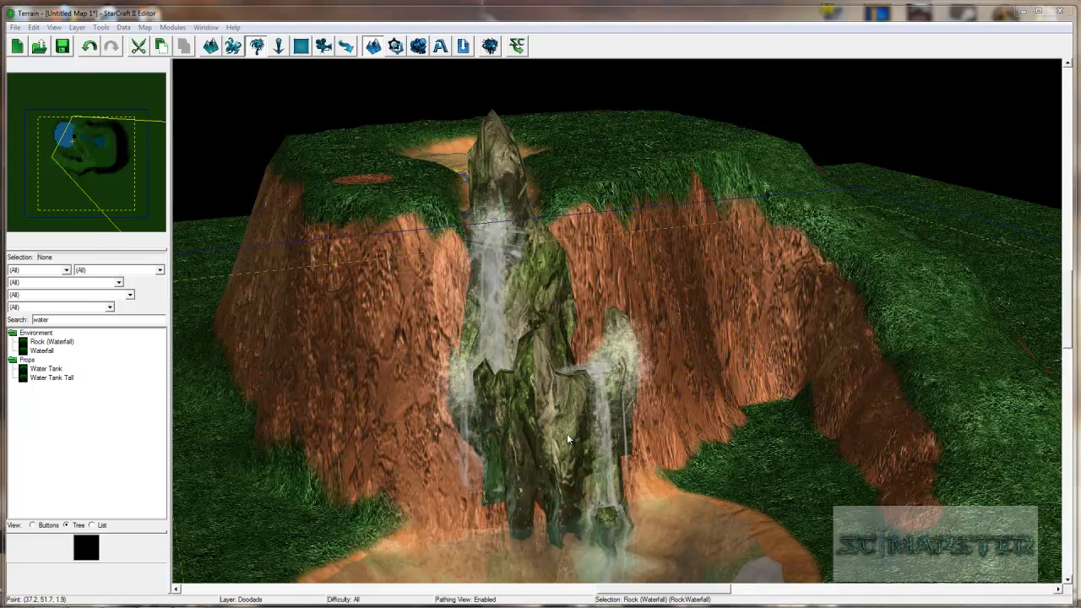
Step: Fine-tune the waterfall rock's Z scale down to 287% and apply it
double_click(567, 433)
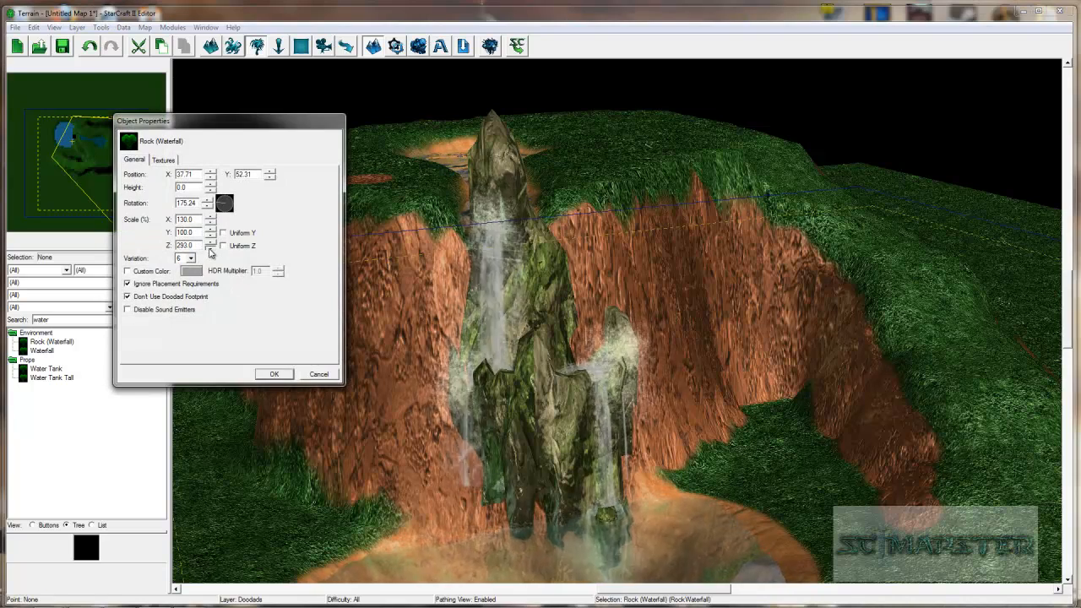
click(276, 373)
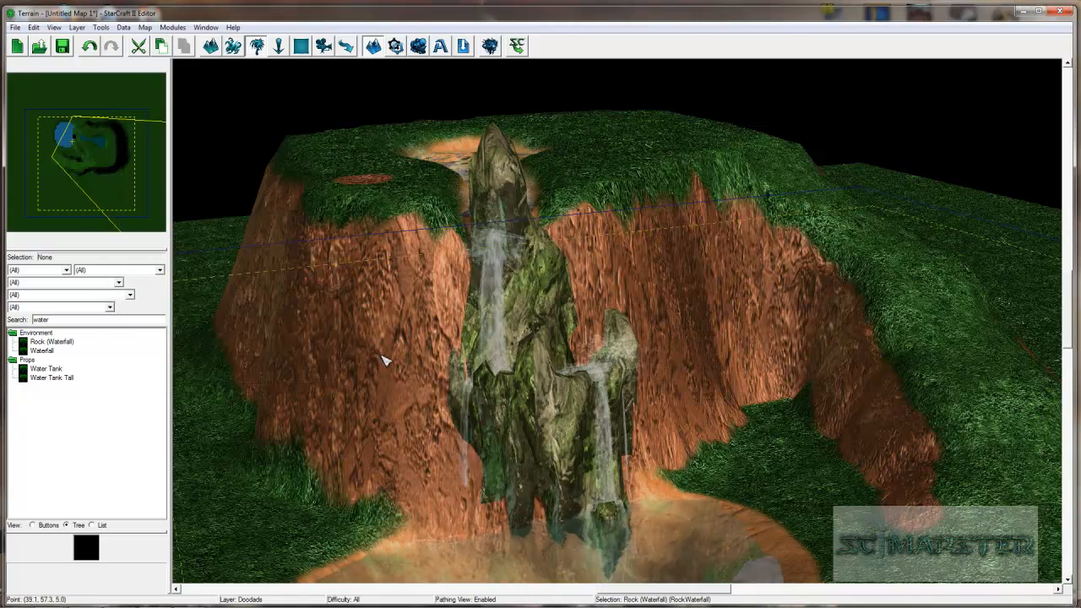
scroll(397, 346, up, 2)
scroll(532, 354, up, 1)
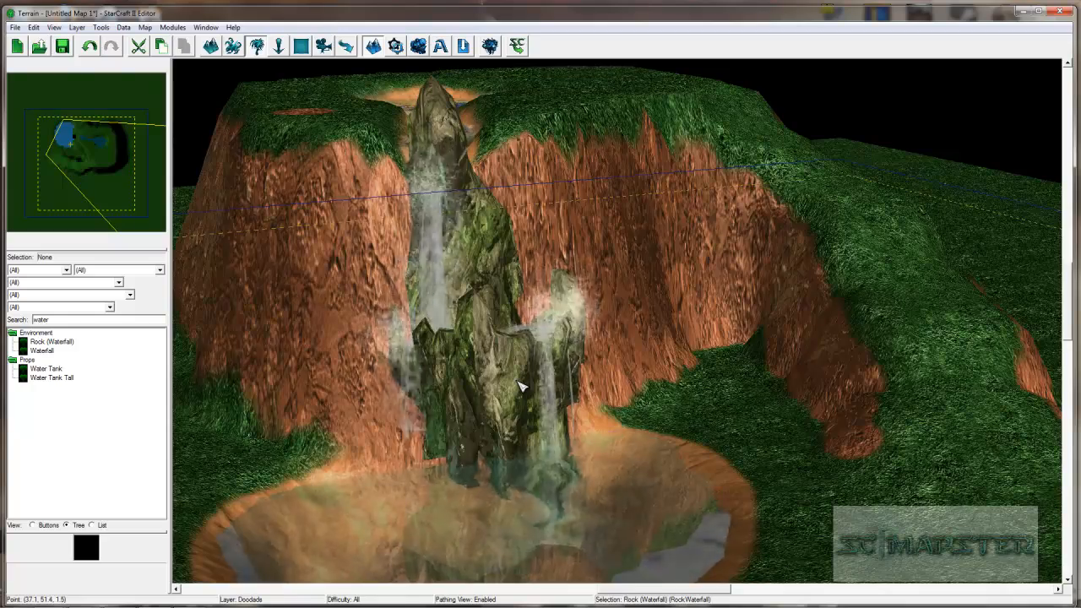
Step: Position the waterfall rock at about X 37.45, Y 52.26 and raise its Y scale in stages to about 119%
middle_drag(571, 309, 561, 287)
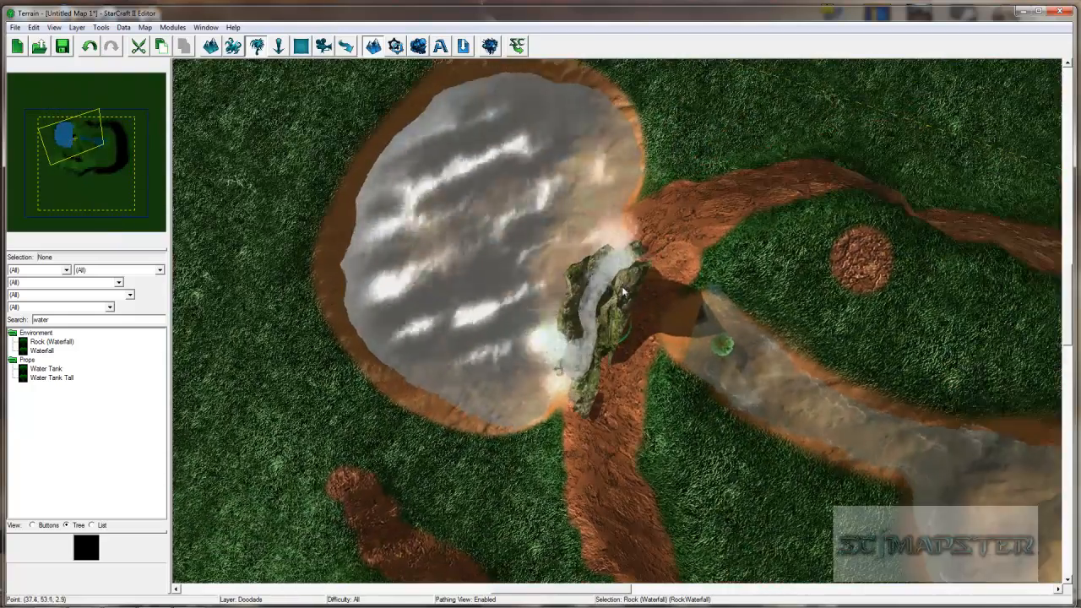
double_click(561, 288)
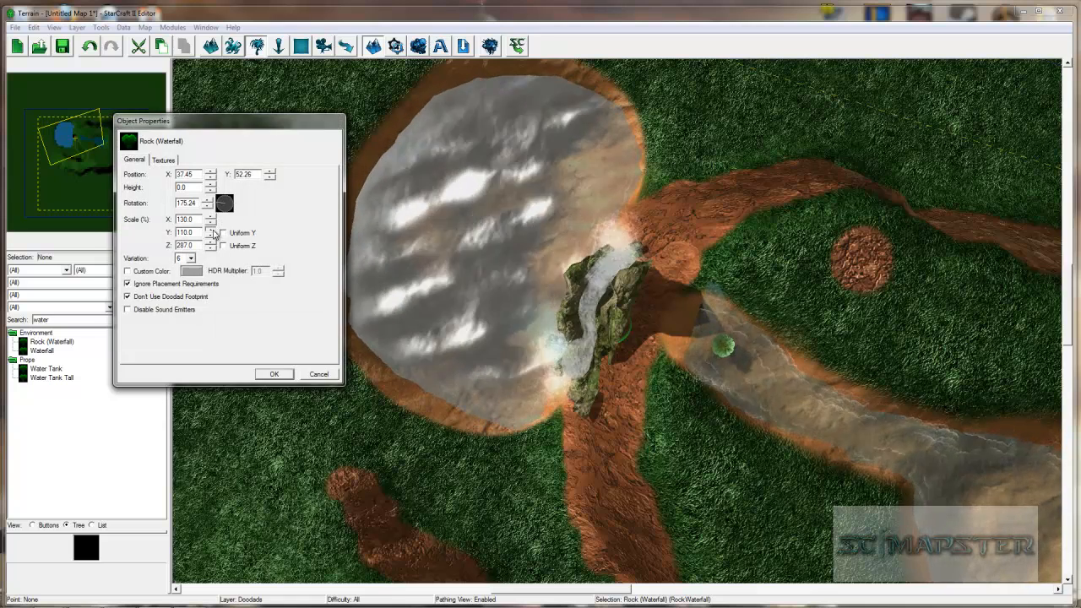
click(272, 373)
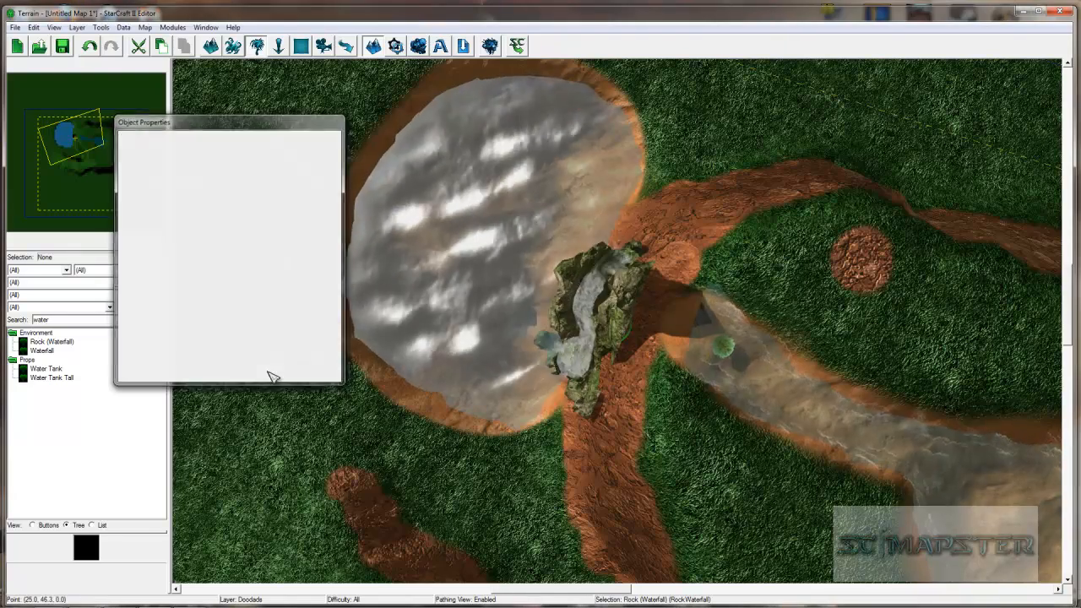
double_click(624, 298)
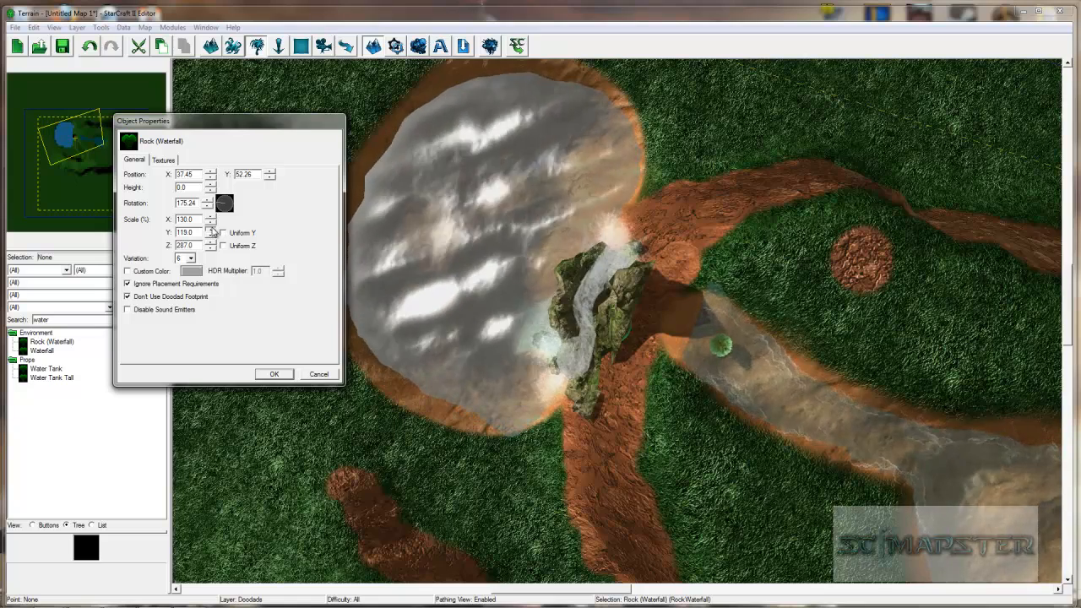
click(267, 377)
Step: Move the waterfall rock back toward the cliff, to about X 38.26, Y 52.49
ctrl+right_drag(498, 363, 785, 519)
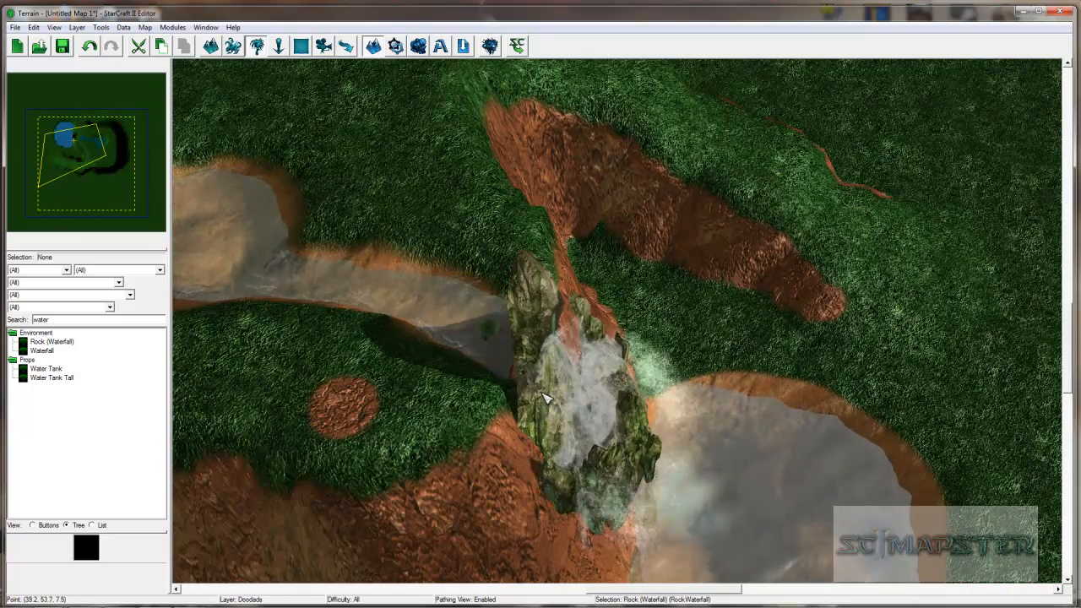
ctrl+right_drag(591, 419, 667, 405)
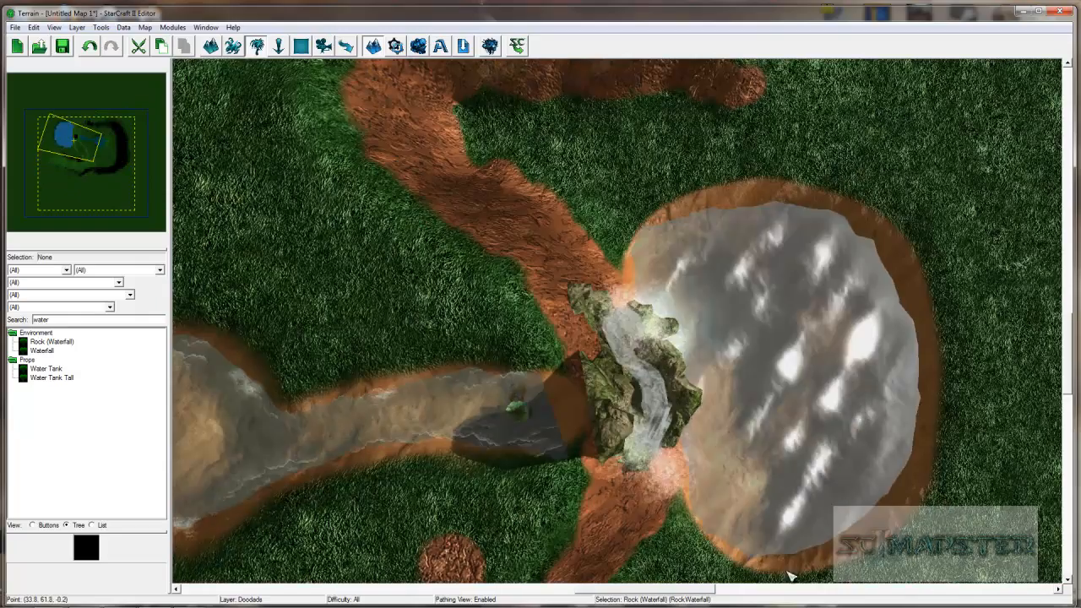
drag(667, 405, 619, 411)
ctrl+right_drag(619, 411, 655, 397)
Step: Set the waterfall rock's scale to 195% in X and 128% in Y and apply it
double_click(650, 389)
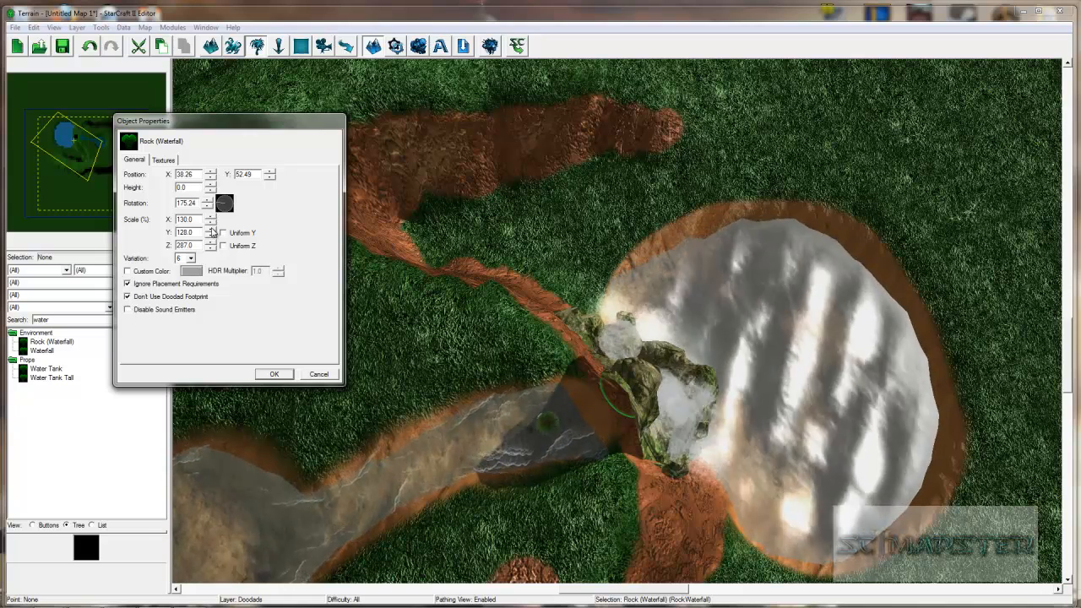
click(210, 216)
click(210, 216)
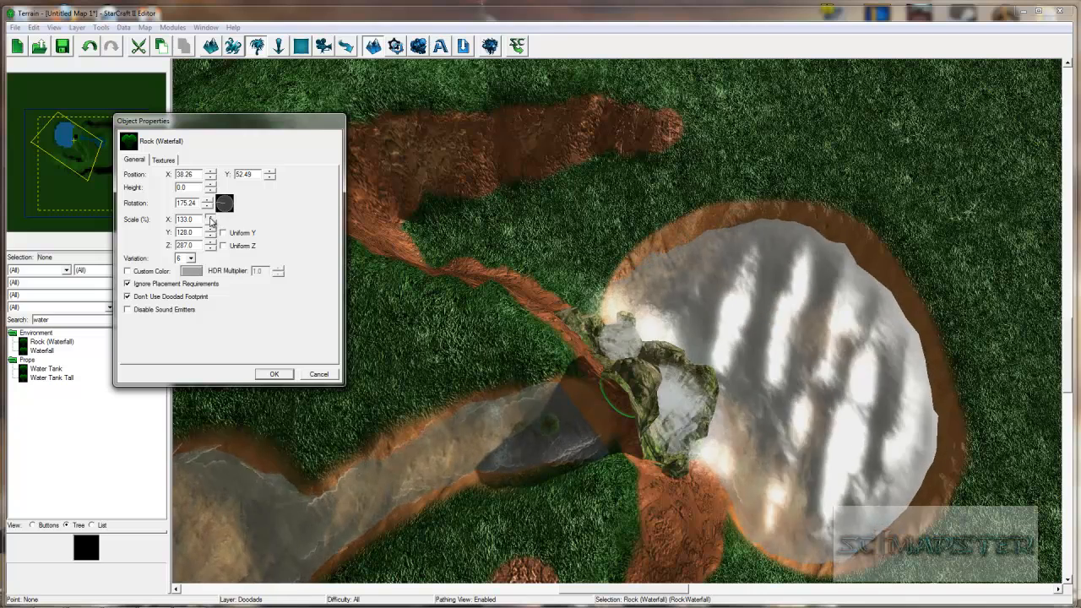
click(210, 216)
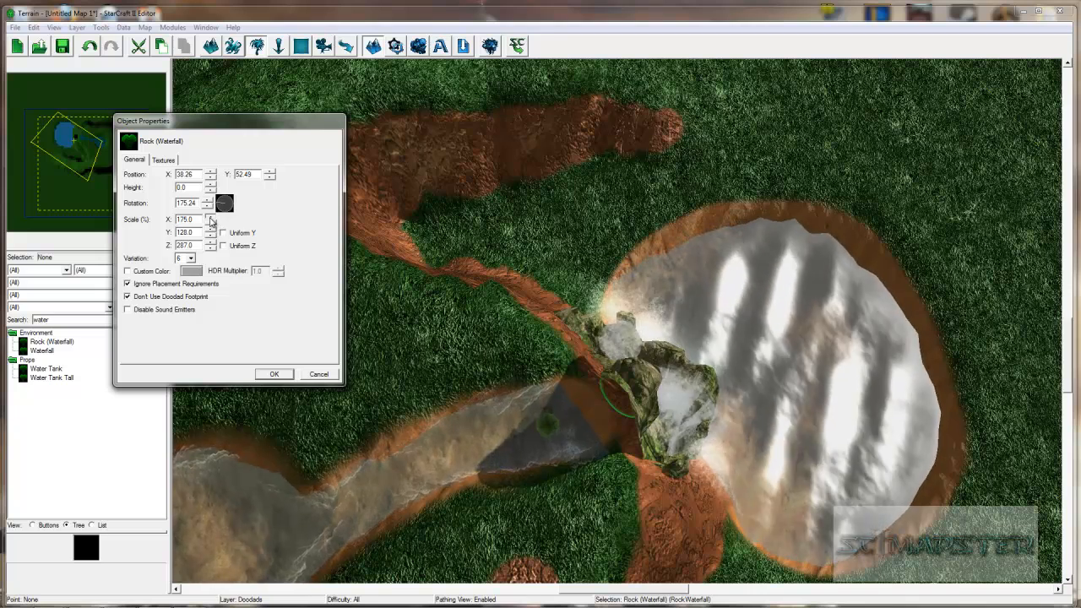
click(267, 374)
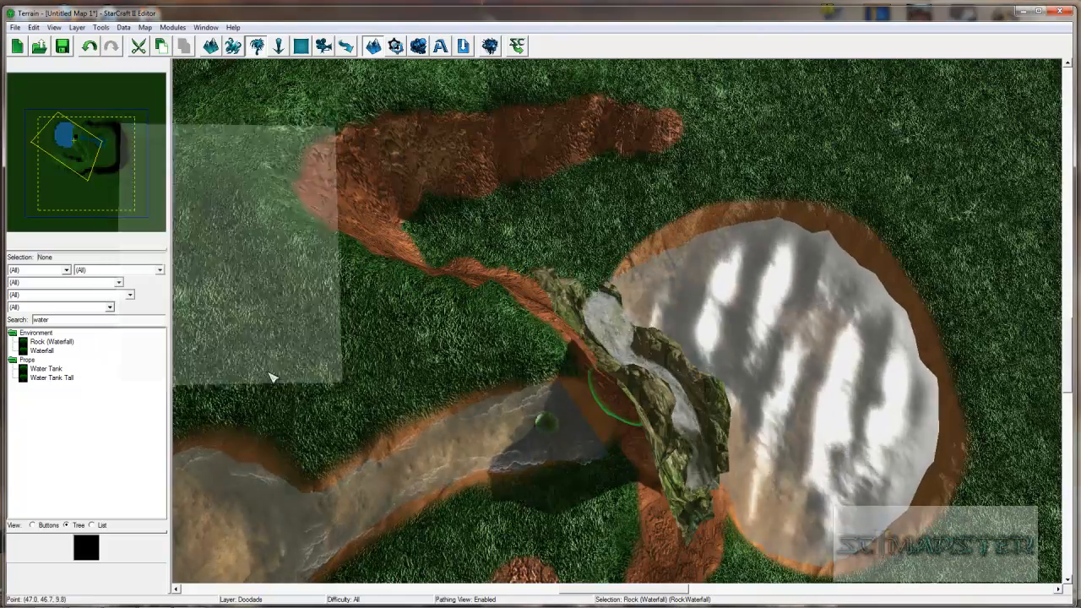
Step: Reposition the widened waterfall rock along the cliff edge between the stream's mouth and the lower pool
ctrl+right_drag(190, 275, 393, 276)
scroll(505, 245, up, 2)
drag(544, 248, 558, 318)
ctrl+right_drag(561, 322, 892, 366)
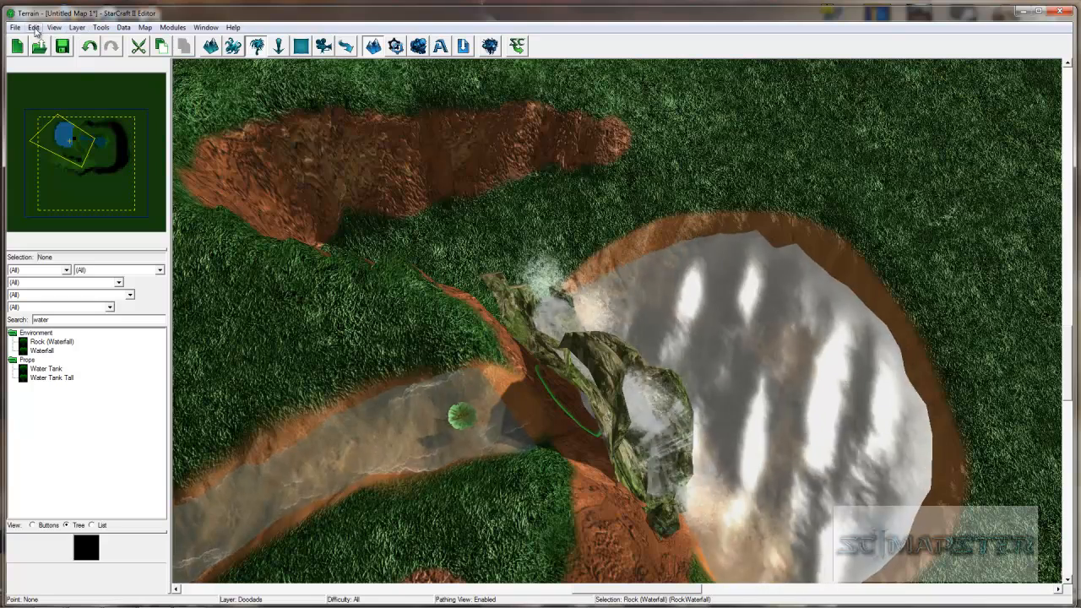
Step: Level the cliff ground behind the waterfall rock down to the pool bed with the Uniform height brush at size 1.00
click(210, 46)
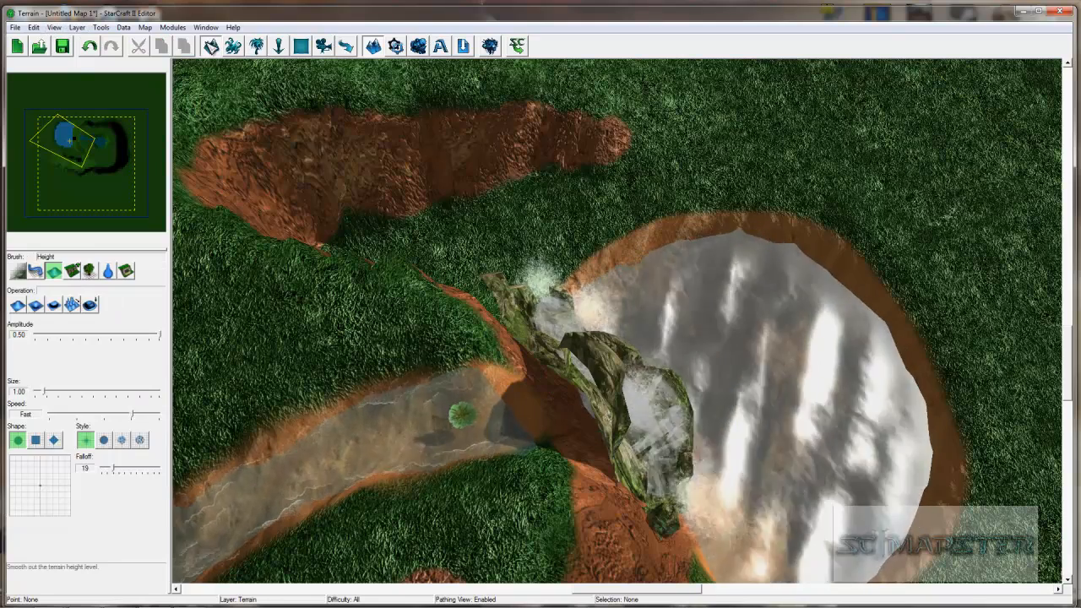
click(53, 305)
middle_drag(548, 381, 637, 406)
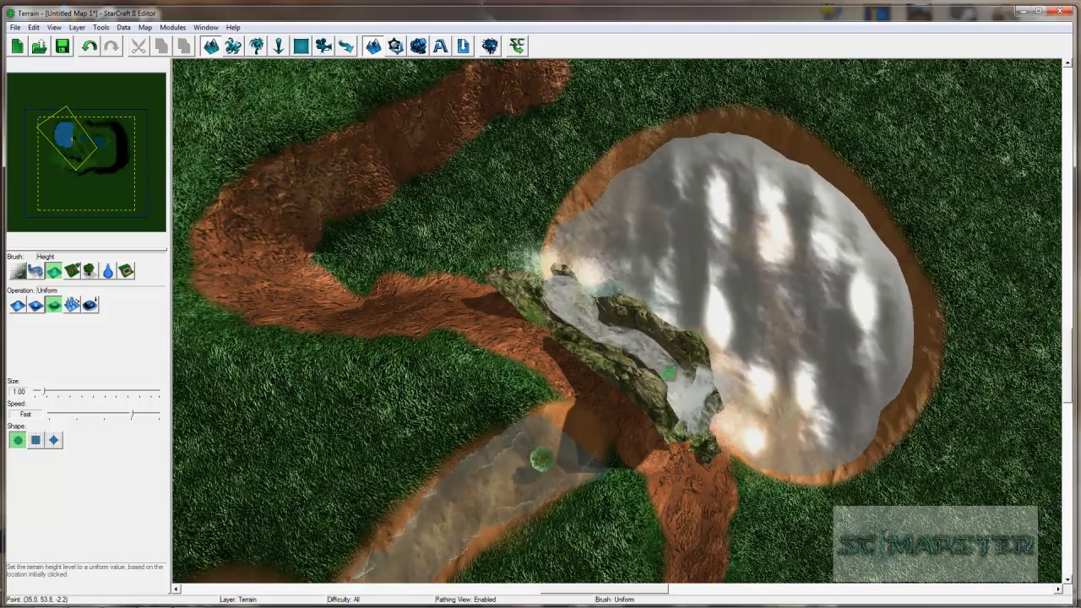
mouse_move(597, 429)
mouse_down()
mouse_move(625, 432)
mouse_move(608, 420)
mouse_move(612, 403)
mouse_move(582, 394)
mouse_up()
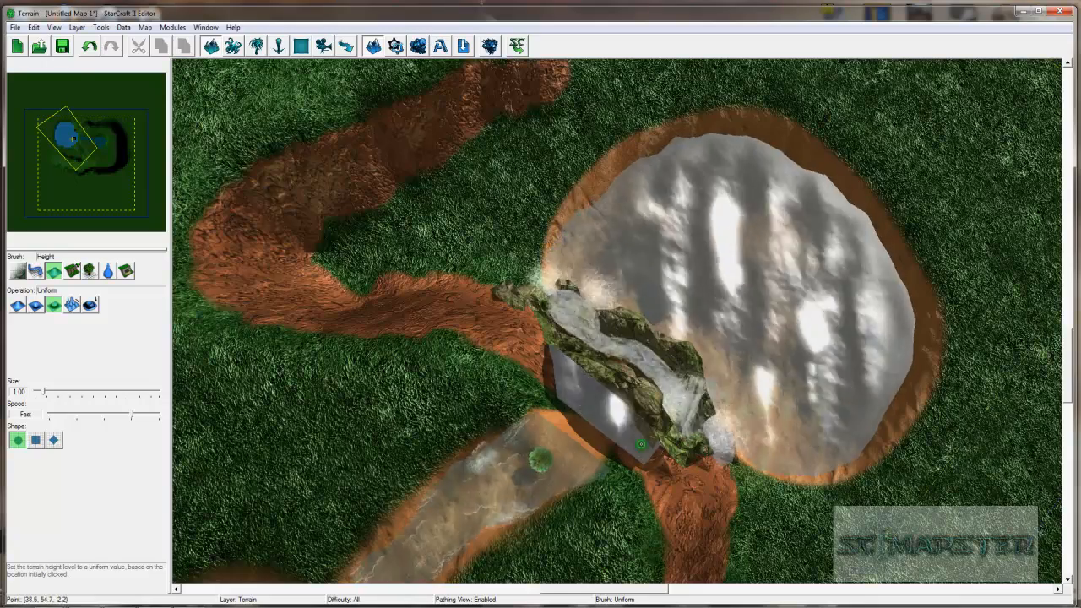
Step: Move the waterfall rock away from the cliff to the far edge of the lower pool to expose the carved ground
mouse_move(613, 414)
ctrl+right_down()
mouse_move(658, 342)
mouse_move(583, 340)
mouse_move(341, 422)
ctrl+right_up()
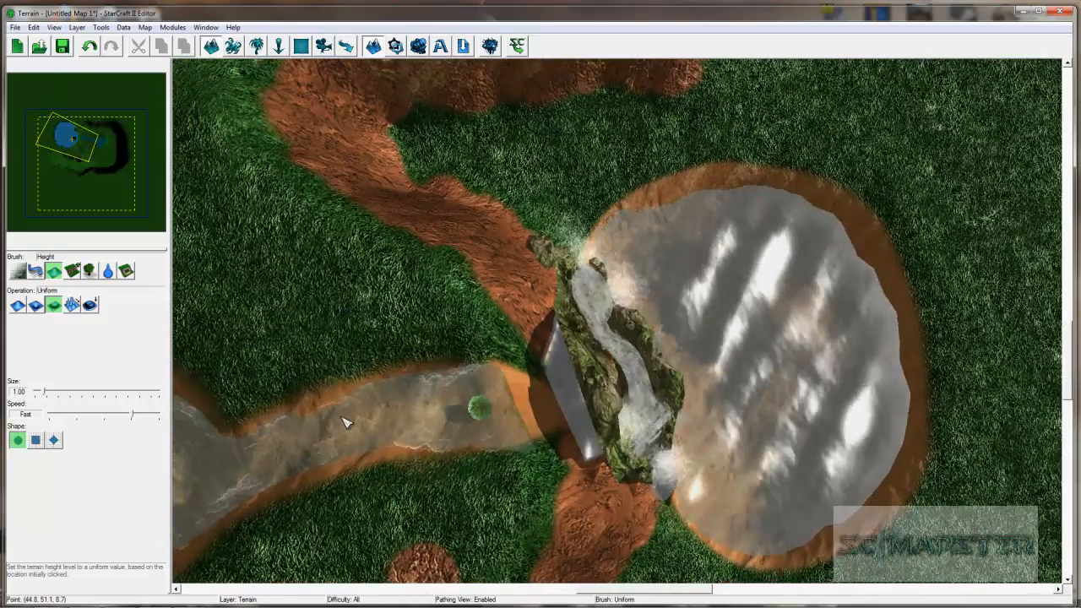
ctrl+right_drag(616, 378, 503, 292)
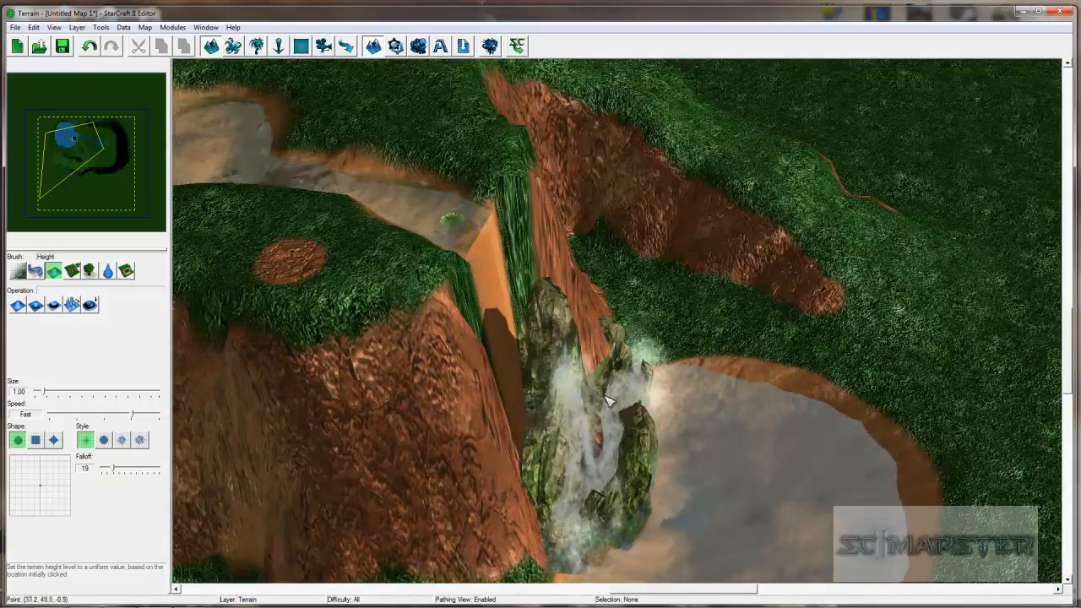
ctrl+right_drag(657, 373, 438, 397)
ctrl+right_drag(495, 326, 500, 116)
ctrl+right_drag(544, 322, 577, 316)
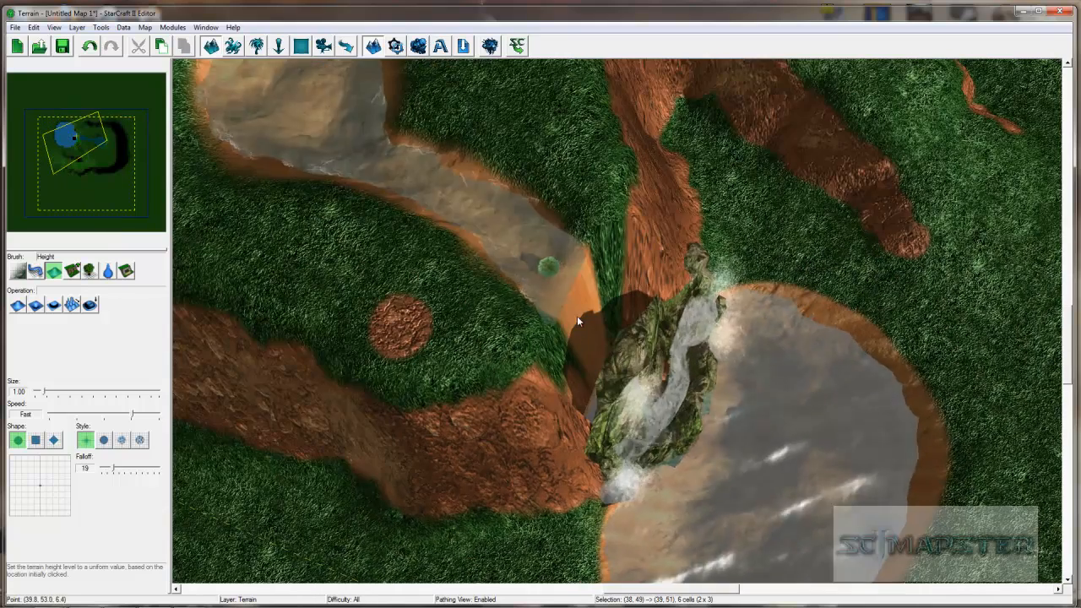
click(256, 47)
mouse_move(690, 329)
ctrl+right_down()
mouse_move(477, 164)
mouse_move(504, 241)
ctrl+right_up()
drag(629, 456, 762, 430)
ctrl+right_drag(834, 517, 935, 604)
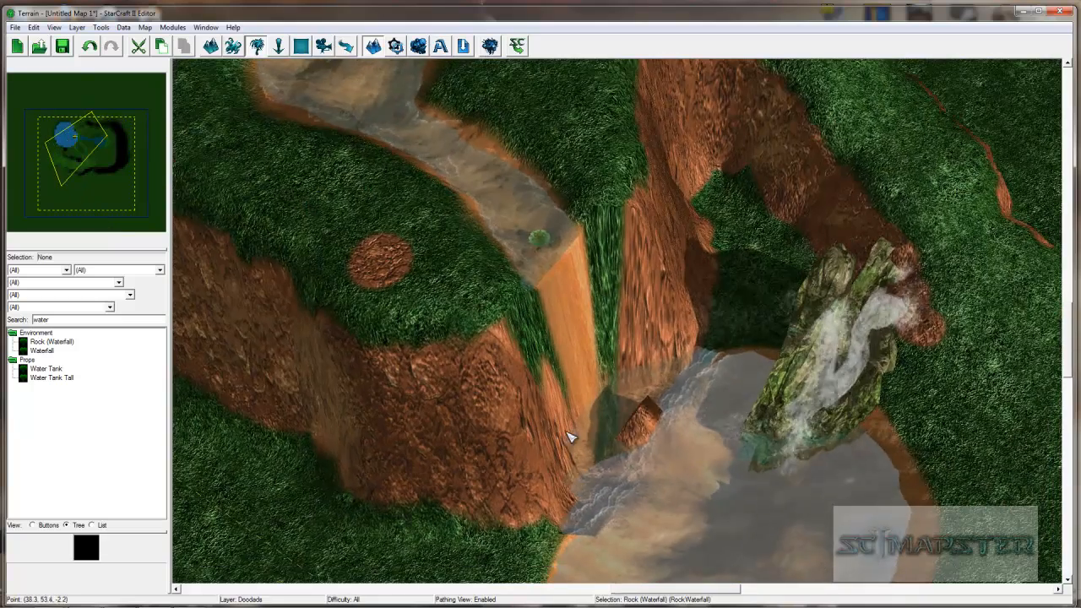
Step: Smooth the carved cliff face below the stream's mouth with the Smooth height brush, size 1.00 and amplitude 0.50
click(211, 46)
ctrl+right_drag(580, 346, 462, 354)
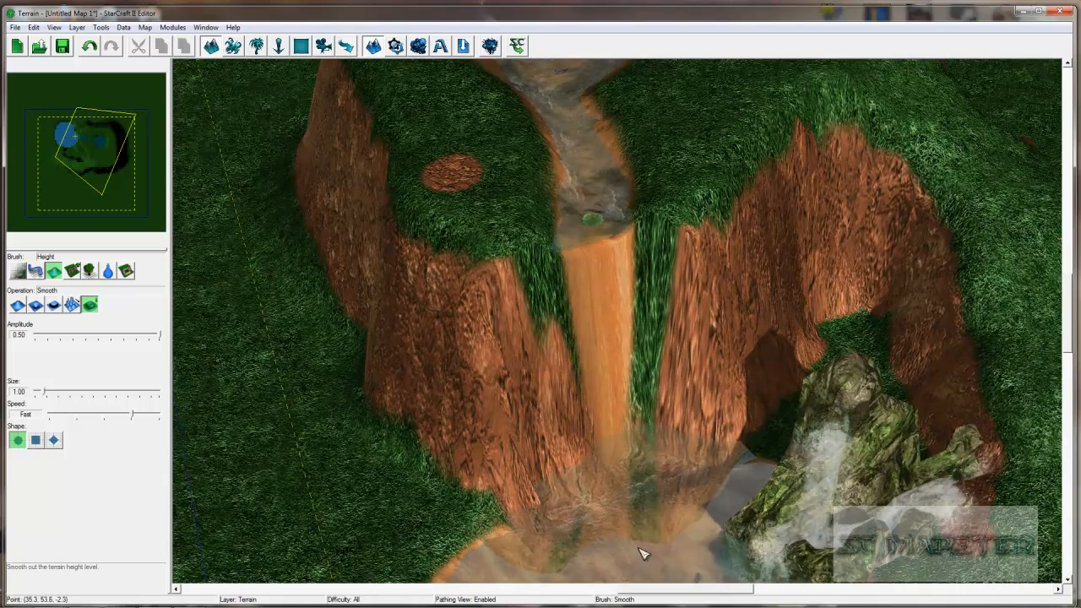
ctrl+right_drag(623, 539, 585, 456)
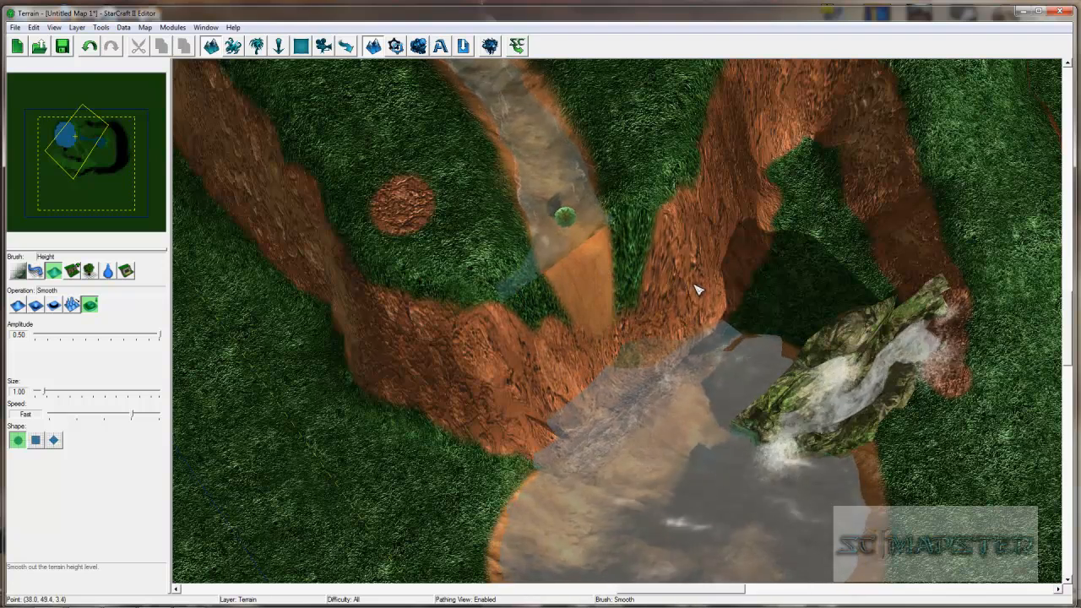
ctrl+right_drag(681, 441, 607, 405)
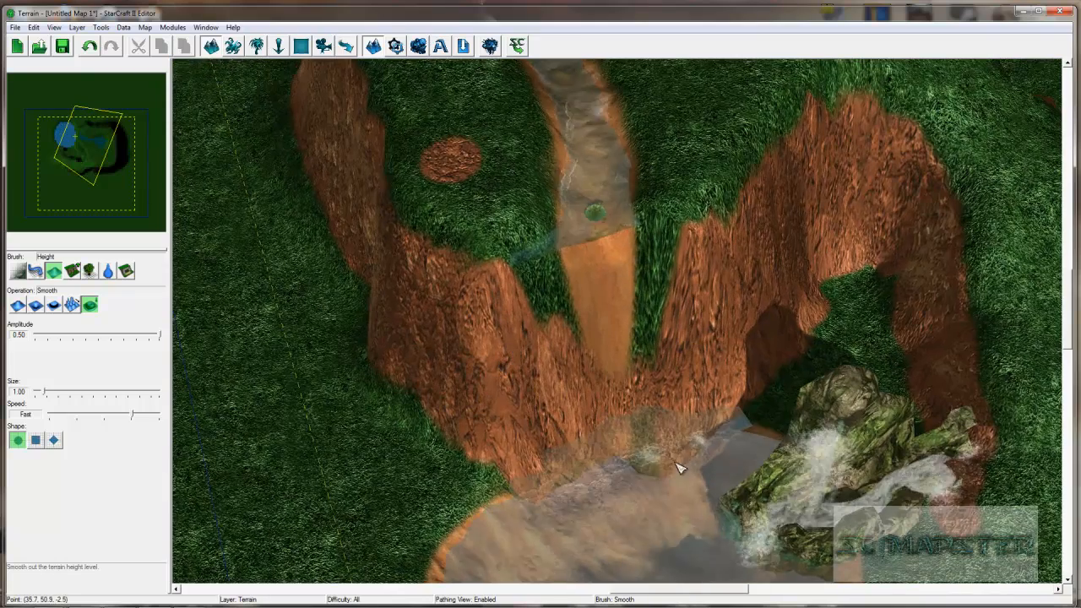
Step: Move the waterfall rock back into the carved gap below the stream's mouth, to about X 39.26, Y 51.2
click(258, 47)
click(823, 411)
drag(735, 419, 631, 242)
ctrl+right_drag(523, 207, 485, 67)
ctrl+right_drag(540, 262, 654, 429)
Step: Increase the waterfall rock's Y scale above 128% and apply it
double_click(558, 304)
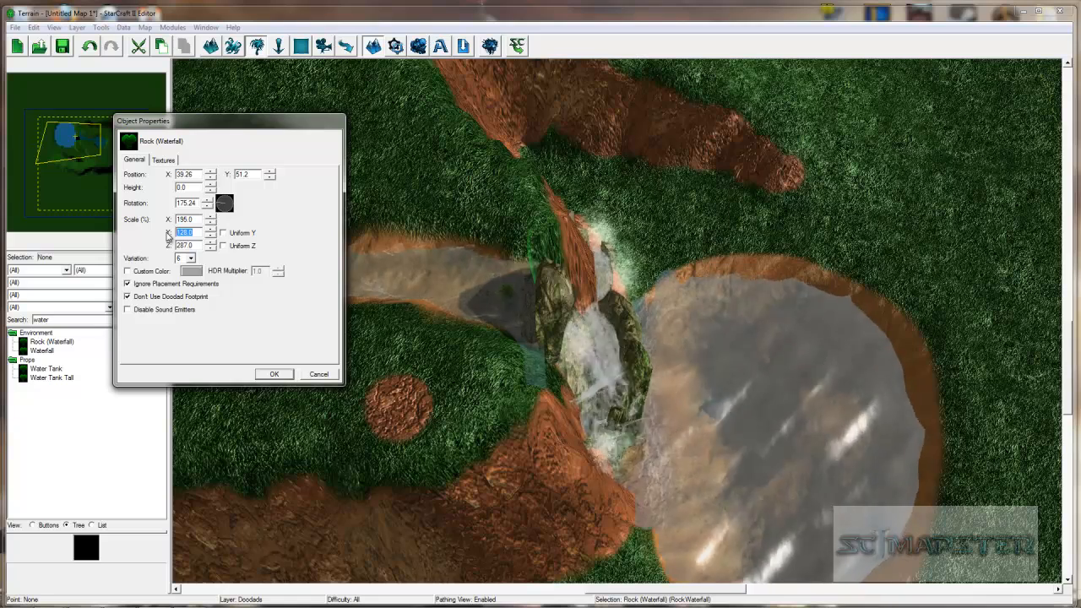
click(257, 377)
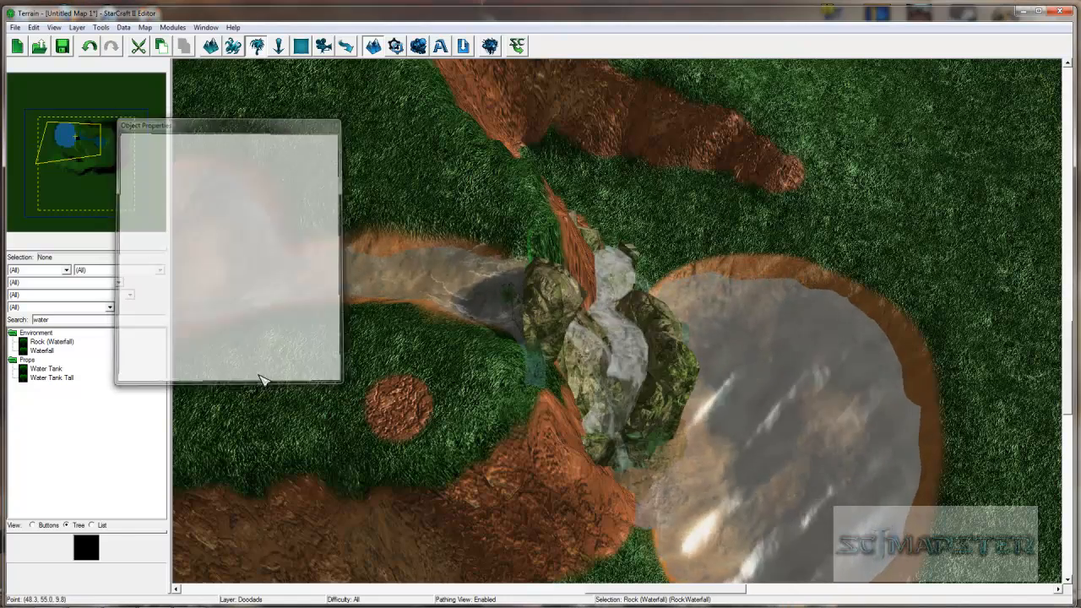
Step: Fine-tune the waterfall rock's height by lowering and raising it against the cliff and stream's mouth
ctrl+right_drag(777, 398, 1044, 397)
key(Page_Down)
key(Page_Down)
key(Page_Down)
key(Page_Down)
key(Page_Up)
key(Page_Up)
key(Page_Up)
key(Page_Up)
key(Page_Up)
key(Page_Up)
key(Page_Down)
key(Page_Down)
key(Page_Down)
scroll(605, 302, up, 5)
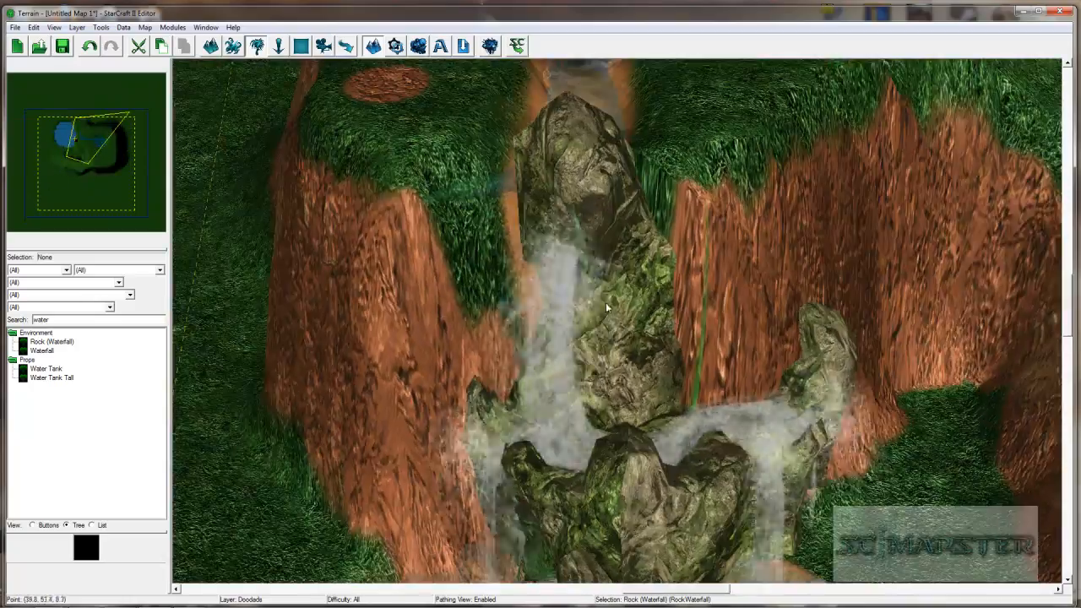
Step: Increase the waterfall rock's X scale and reposition it lower in the cliff gap, at about X 39.11, Y 50.92
double_click(605, 302)
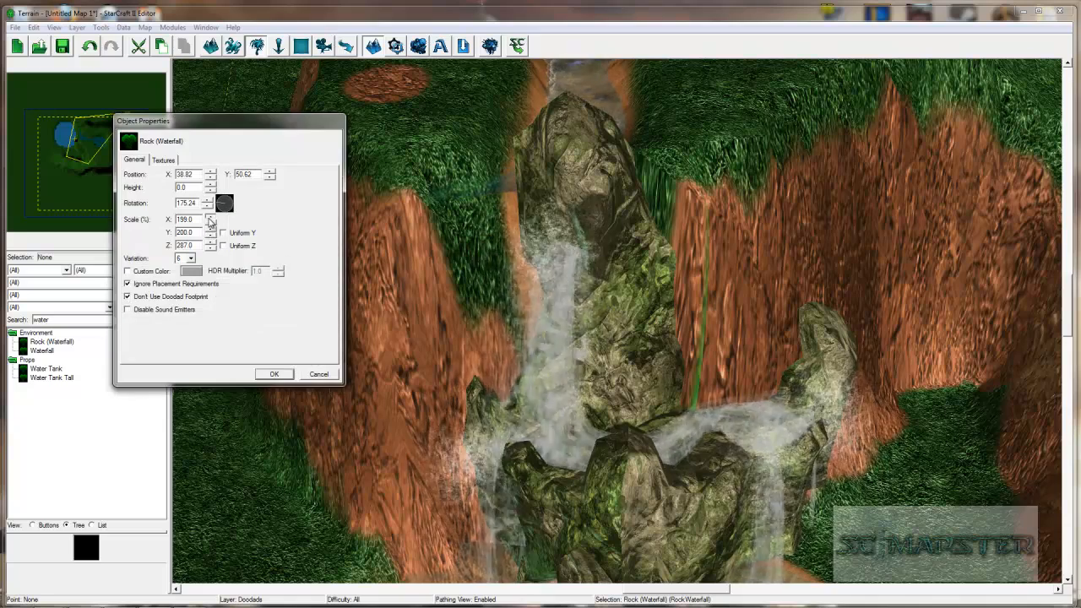
click(279, 372)
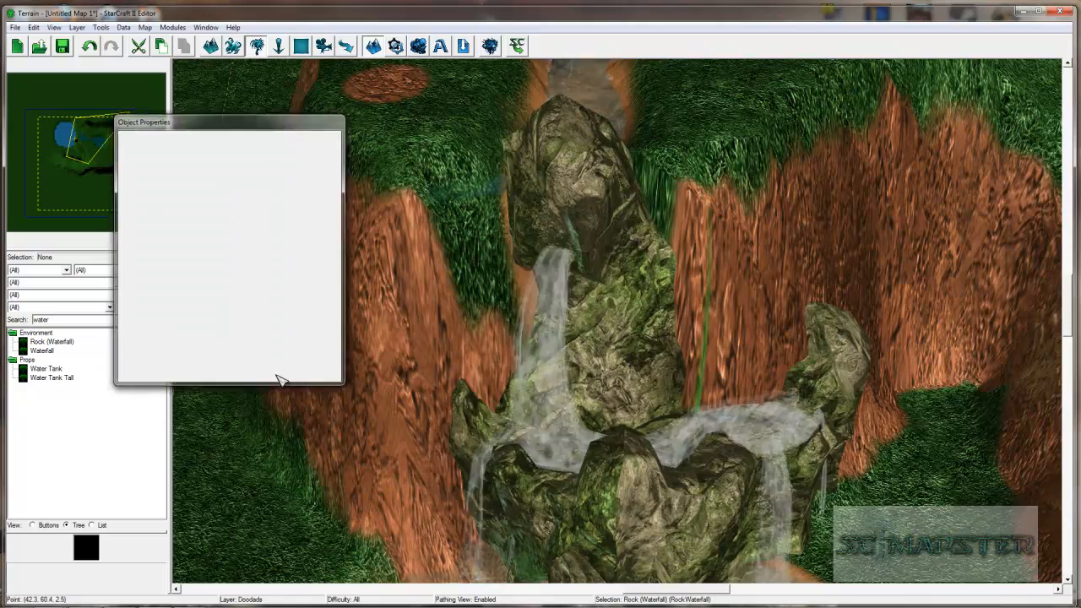
ctrl+right_drag(284, 380, 361, 373)
key(Page_Down)
key(Page_Down)
key(Page_Down)
key(Page_Down)
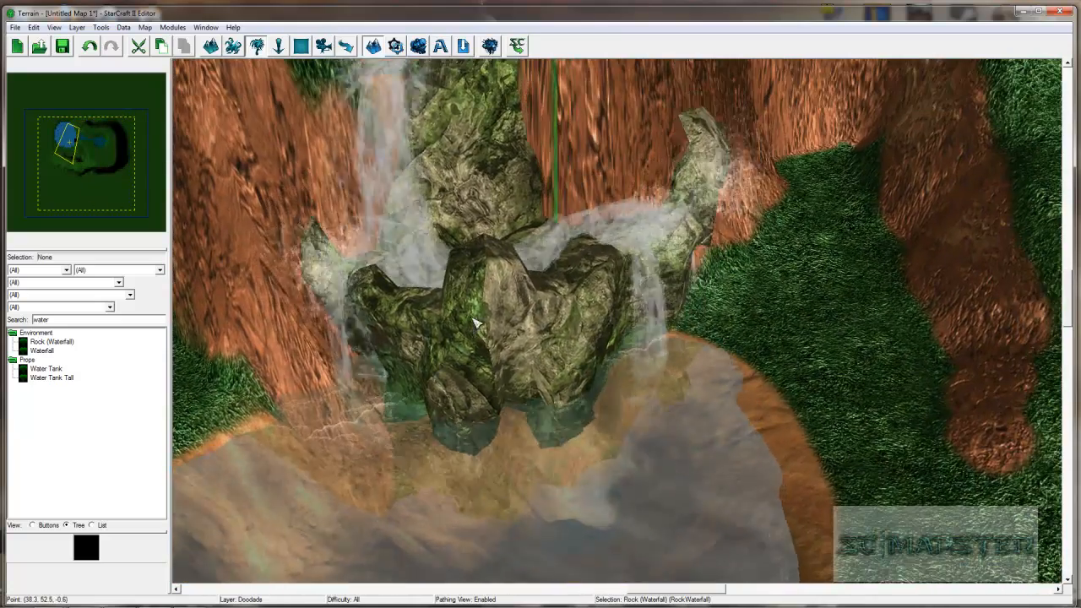
Step: Set the waterfall rock's X scale to 170% and nudge the rock back into the cliff gap
ctrl+right_drag(353, 312, 522, 313)
ctrl+right_drag(735, 294, 719, 174)
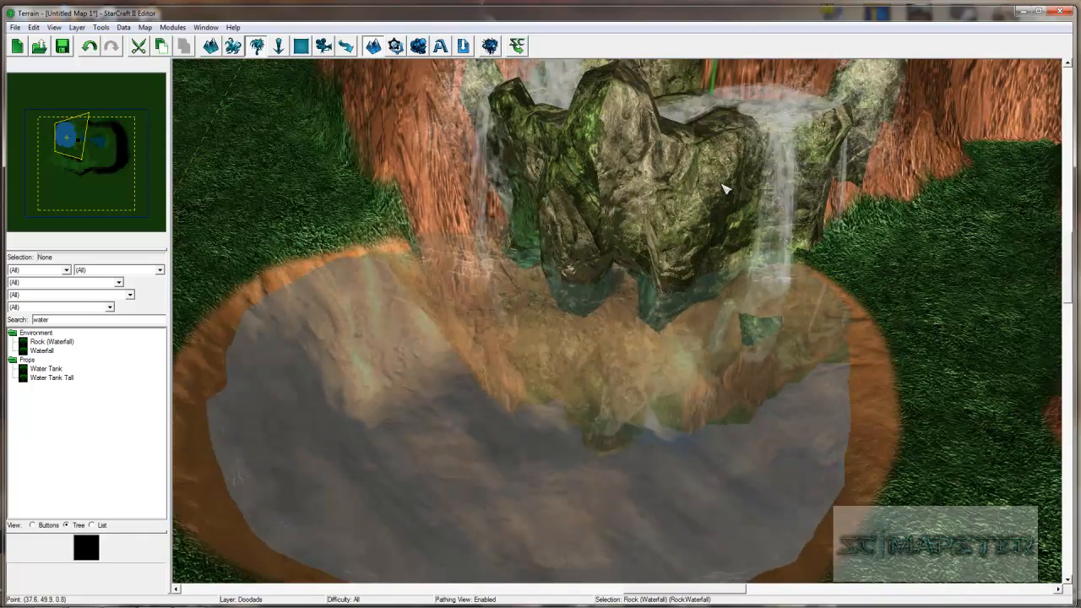
ctrl+right_drag(704, 215, 717, 256)
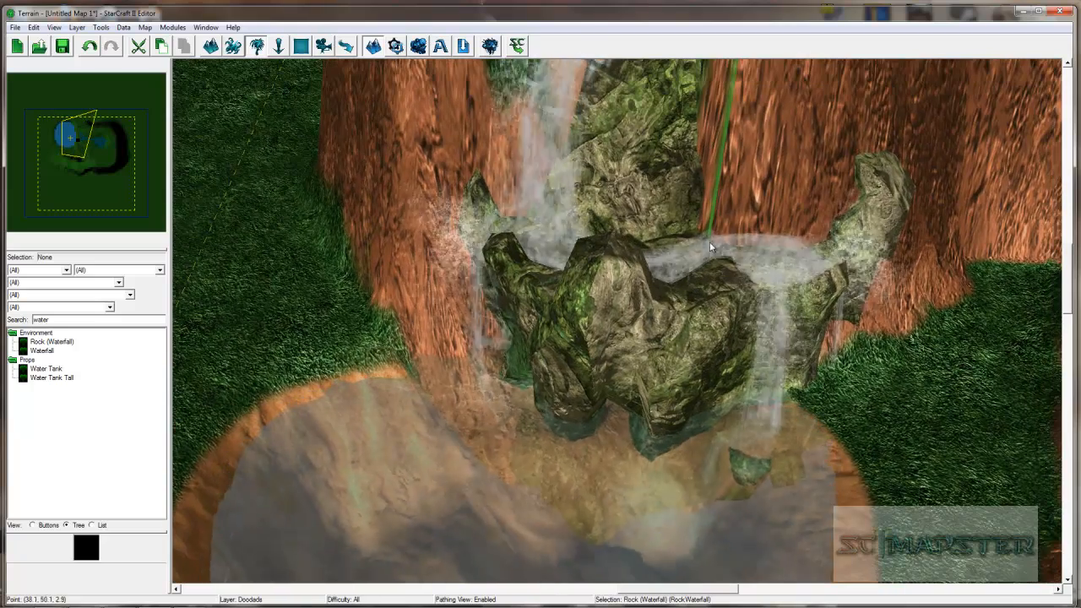
double_click(649, 247)
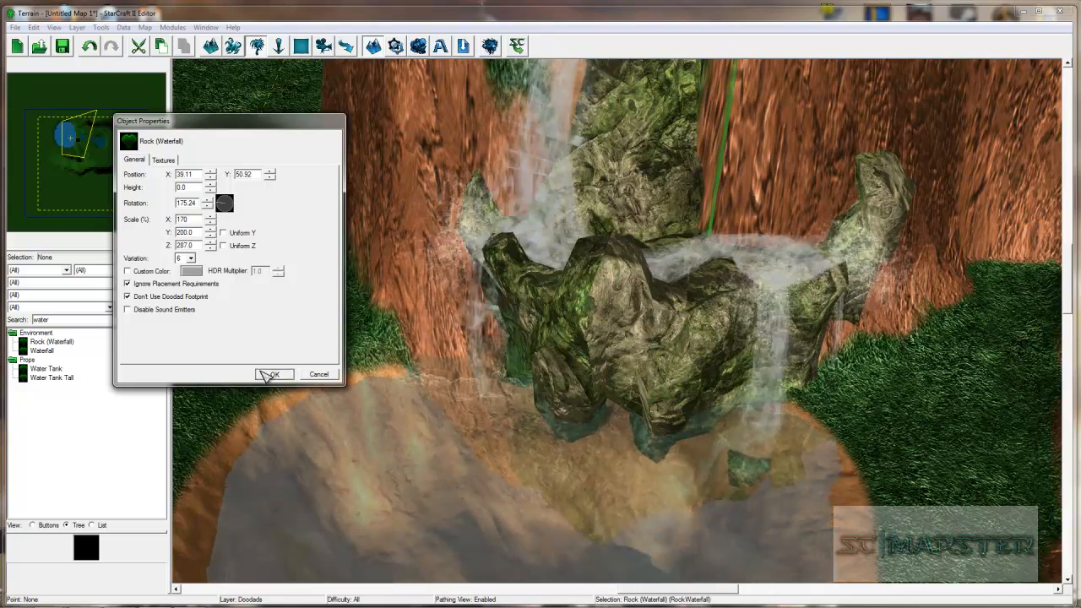
click(268, 375)
scroll(417, 306, down, 5)
drag(642, 344, 619, 293)
middle_drag(591, 345, 370, 270)
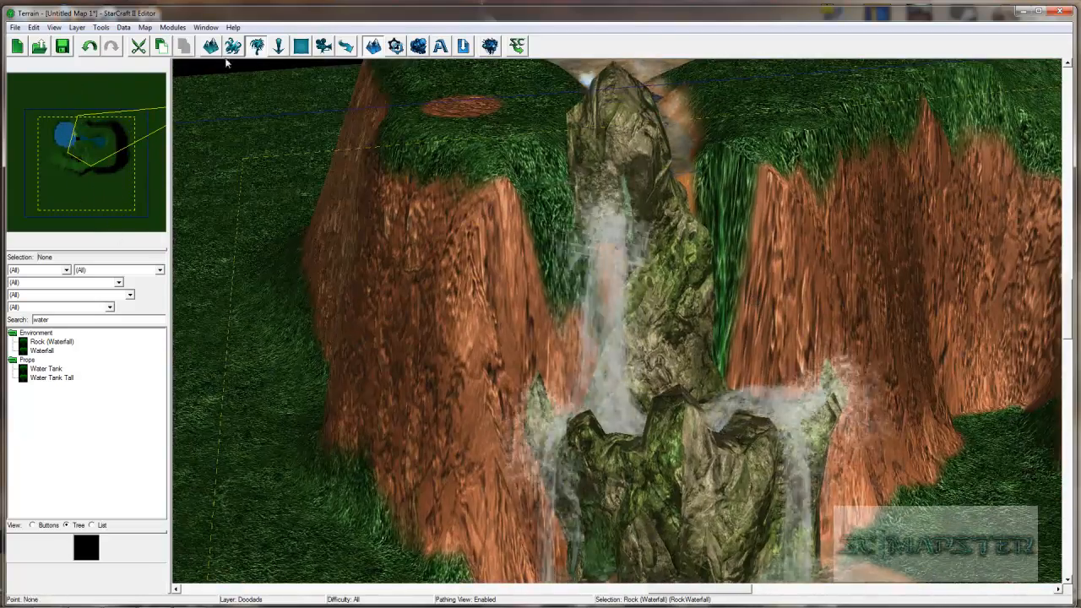
Step: Hide the terrain cells overlapping the waterfall rock with the Hide Terrain Cells brush, round shape, size 1.00
key(t)
click(126, 270)
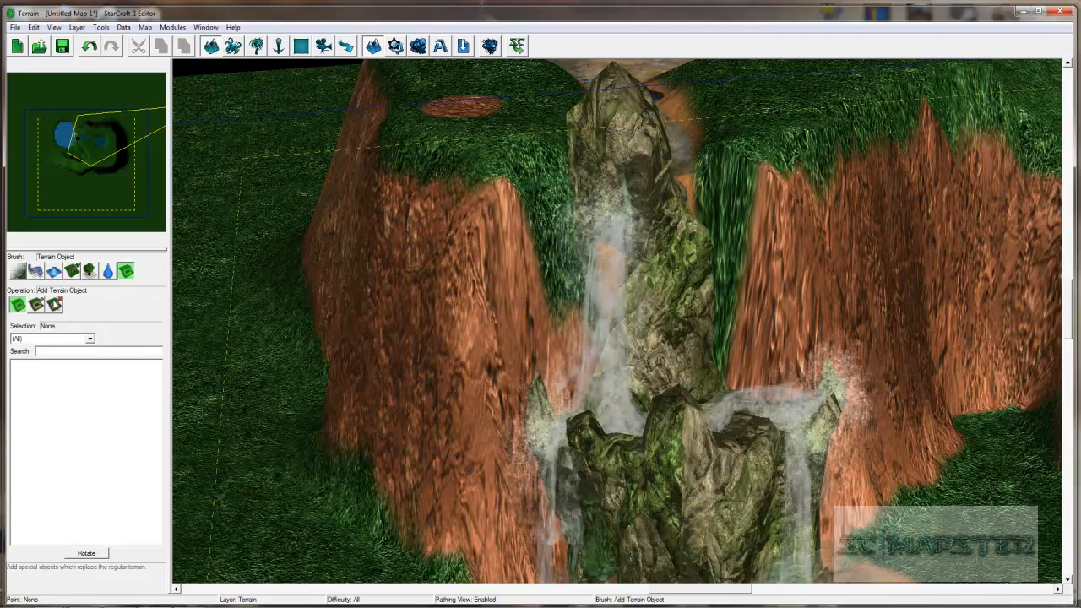
click(54, 304)
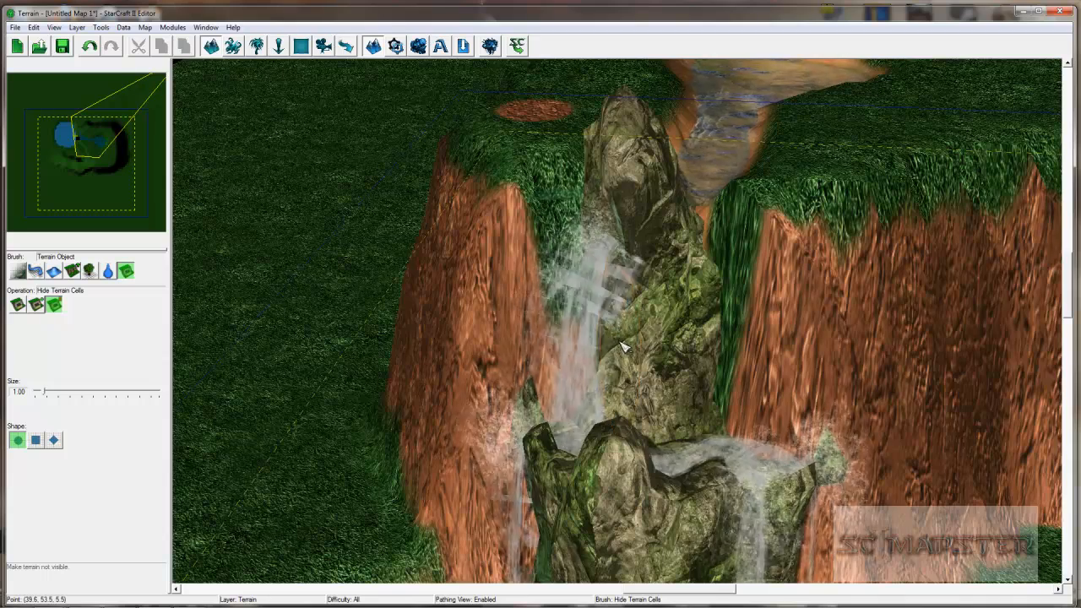
mouse_move(623, 353)
ctrl+right_down()
mouse_move(926, 355)
mouse_move(641, 351)
ctrl+right_up()
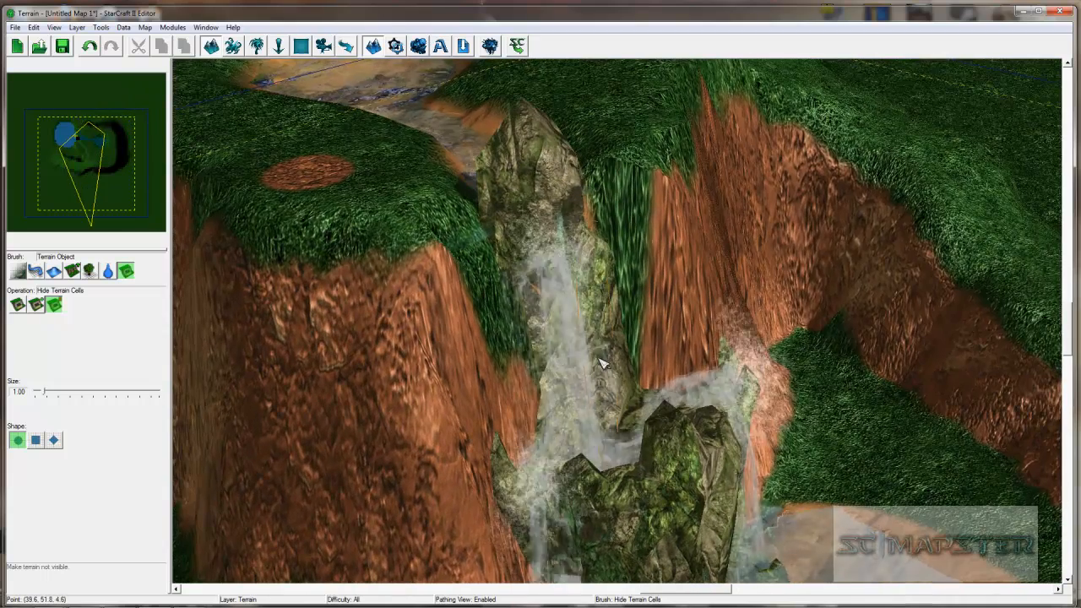
mouse_move(543, 379)
mouse_down()
mouse_move(511, 338)
mouse_move(494, 265)
mouse_move(533, 297)
mouse_up()
ctrl+right_drag(534, 298, 345, 234)
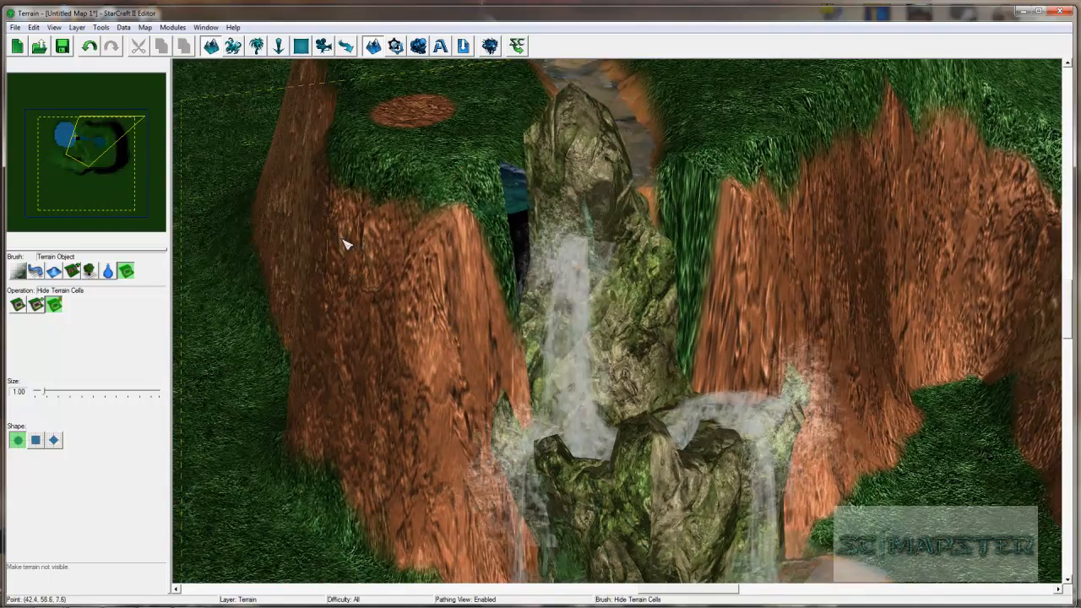
Step: Undo the last three terrain brush strokes around the waterfall rock
click(34, 27)
click(59, 40)
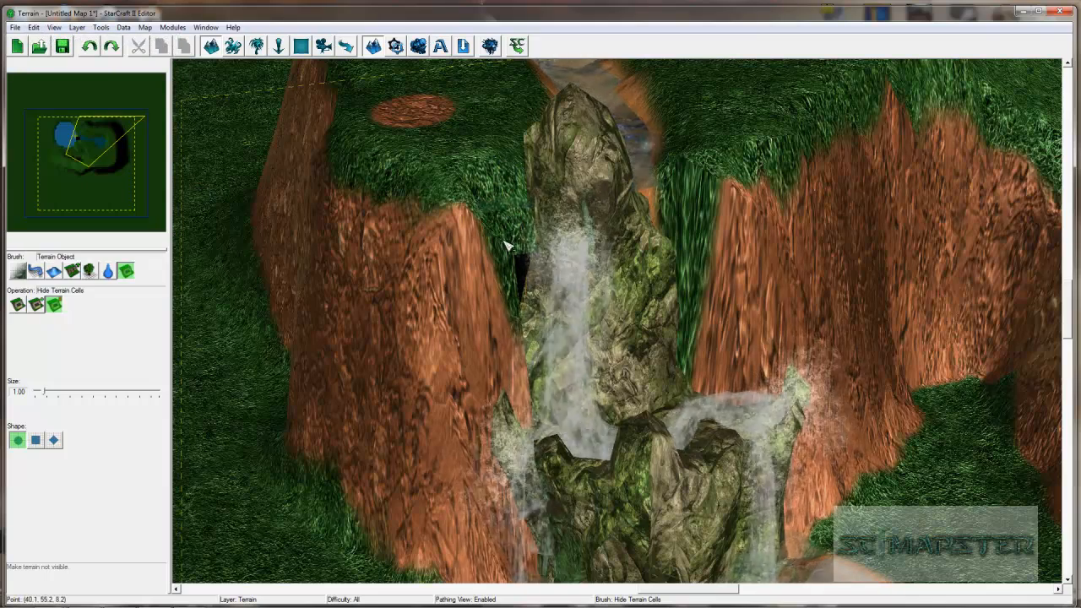
click(34, 27)
click(59, 40)
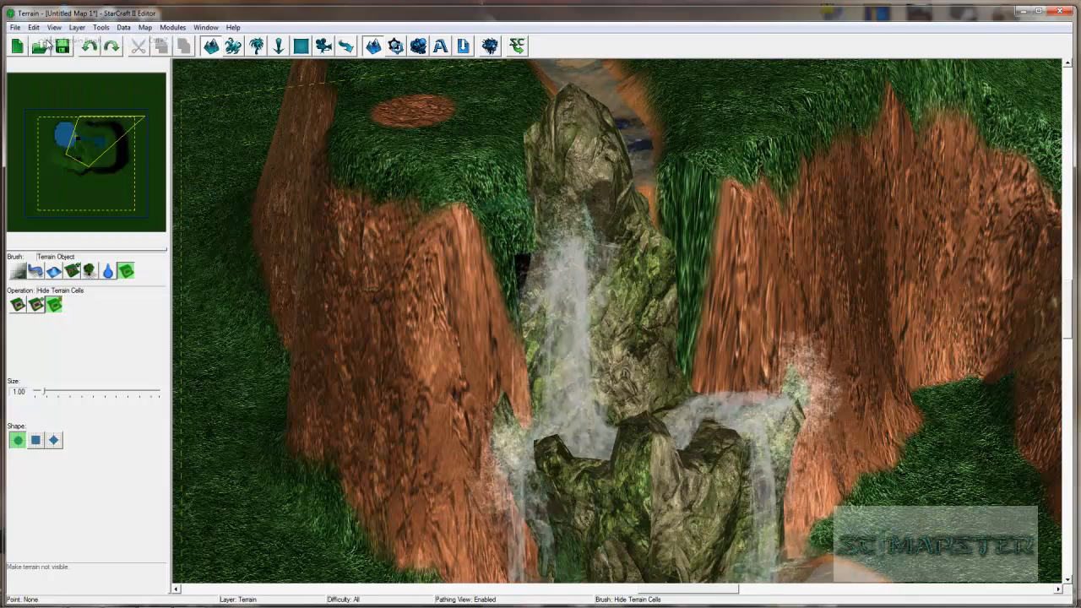
click(34, 27)
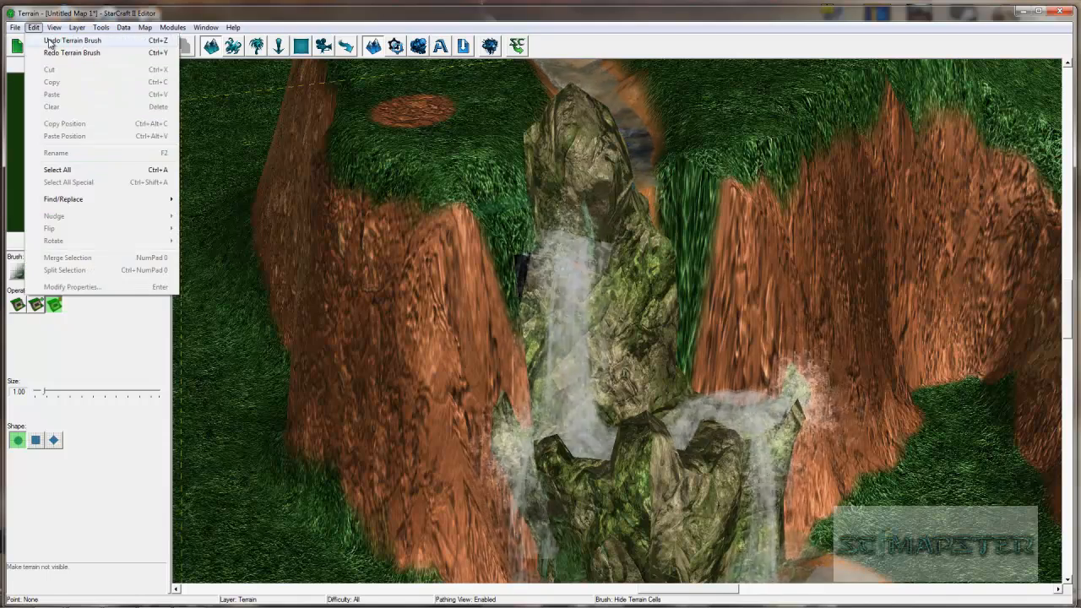
click(55, 38)
Step: Restore hidden terrain at the waterfall rock with the Show Terrain Cells brush, size 1.00
ctrl+right_drag(434, 240, 275, 255)
click(36, 304)
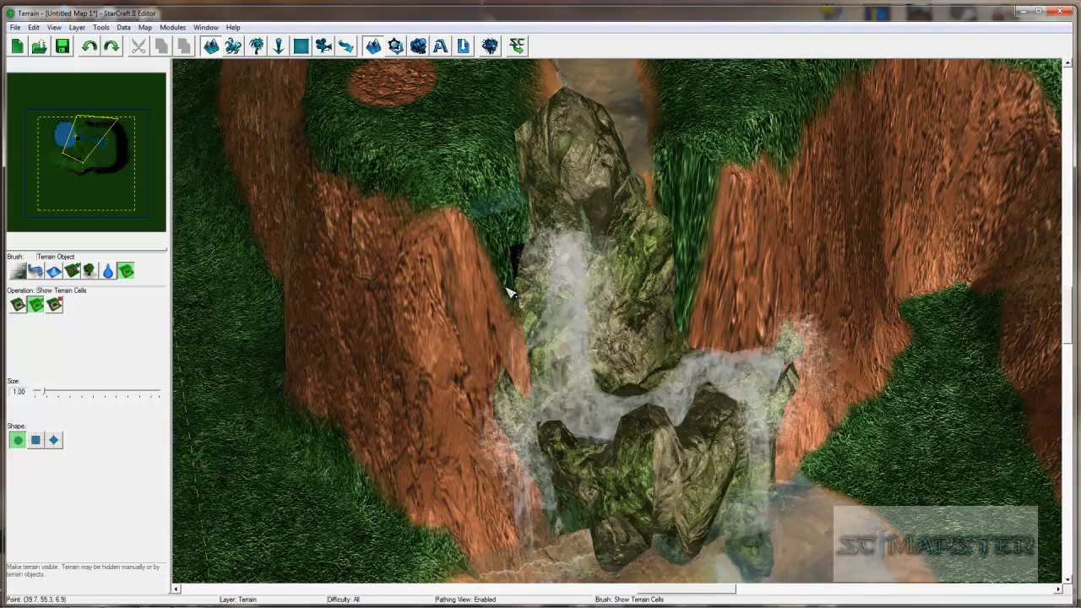
click(568, 318)
scroll(668, 314, down, 4)
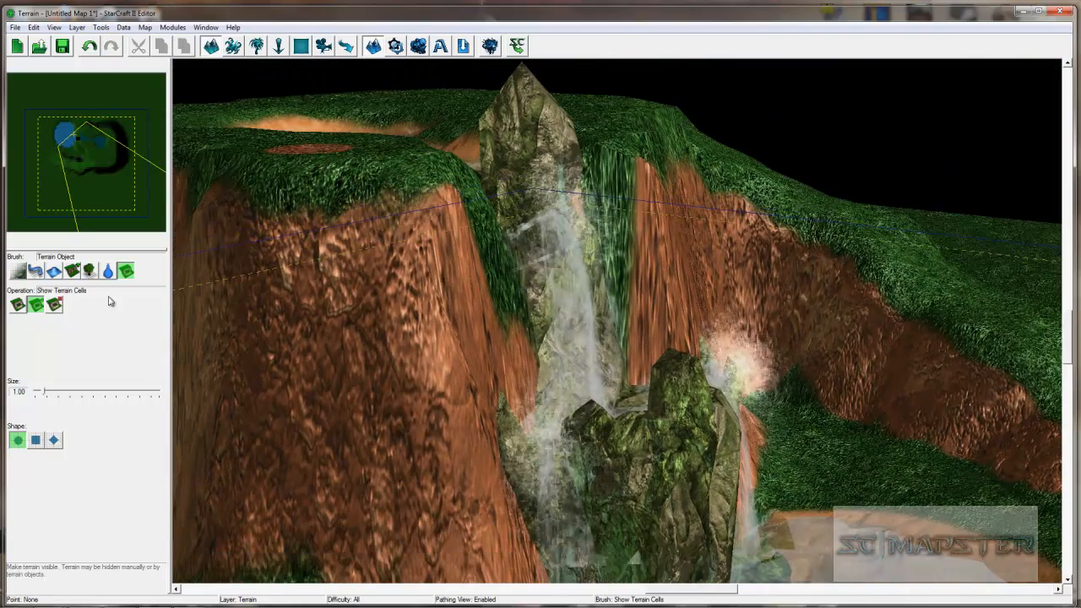
Step: Switch to Hide Terrain Cells and examine how the waterfall rock meets the cliff and stream from several angles
click(54, 305)
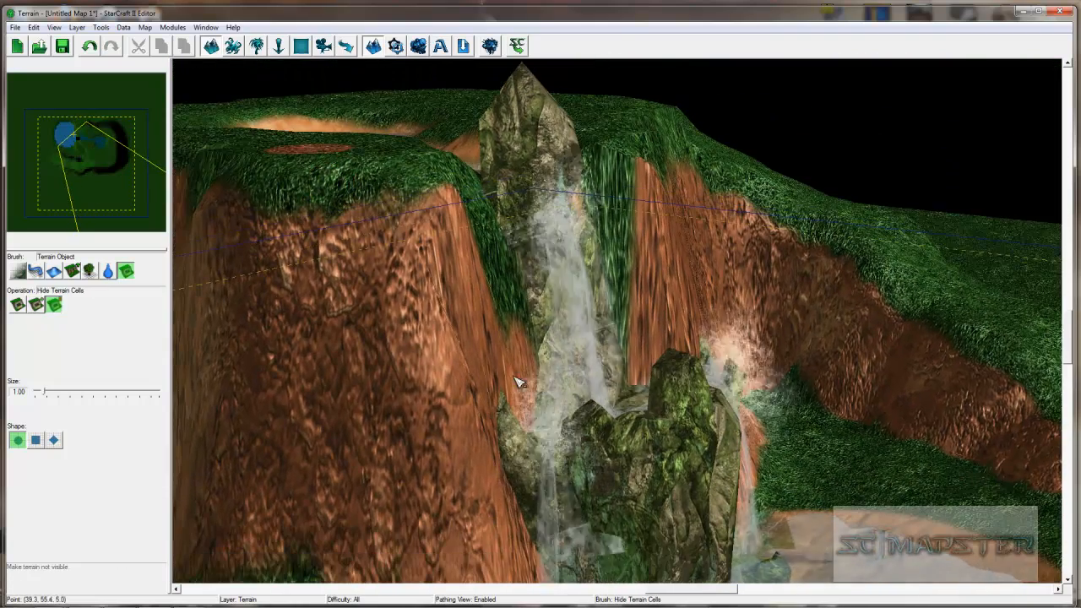
ctrl+right_drag(533, 403, 532, 504)
ctrl+right_drag(621, 414, 916, 357)
ctrl+right_drag(659, 357, 862, 324)
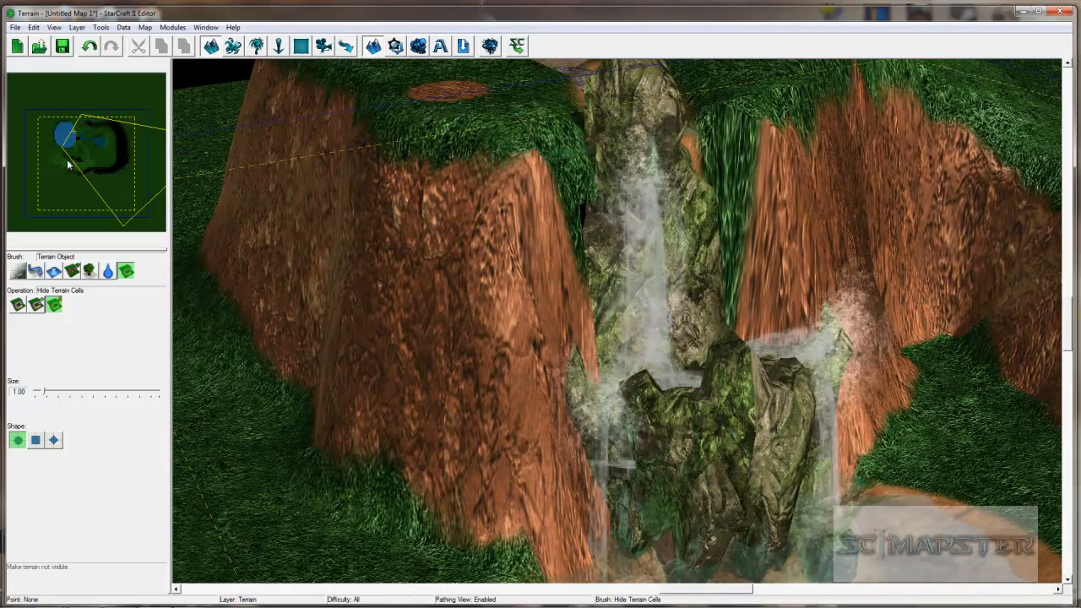
ctrl+right_drag(623, 337, 707, 318)
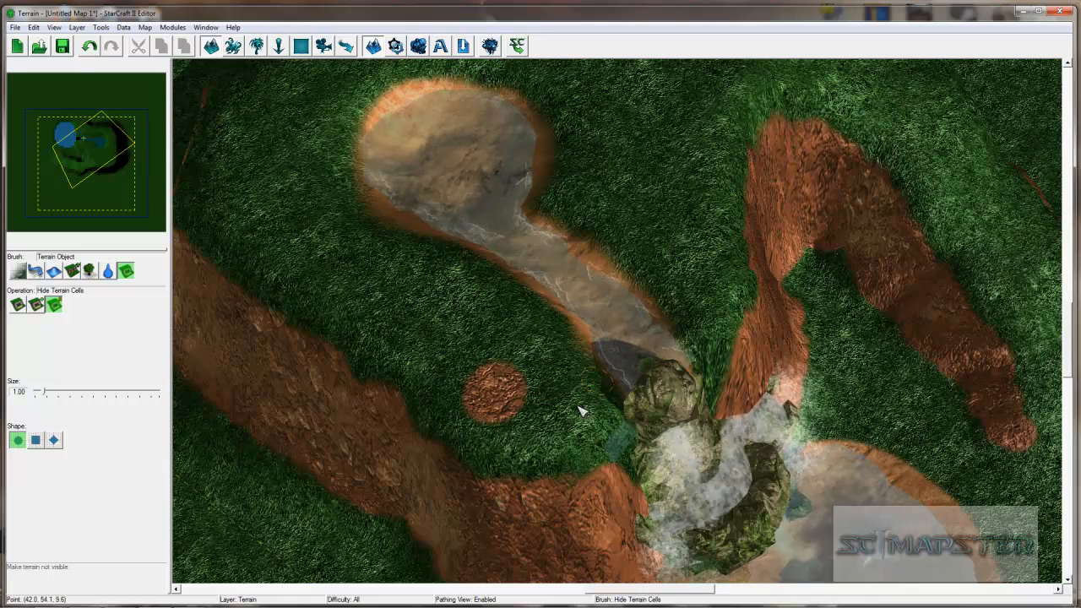
ctrl+right_drag(594, 379, 439, 275)
right_drag(552, 302, 342, 332)
Step: Smooth the low cliff edge along the grassy ramp beside the waterfall with the Smooth height brush, size 1.00, amplitude 0.50
click(53, 271)
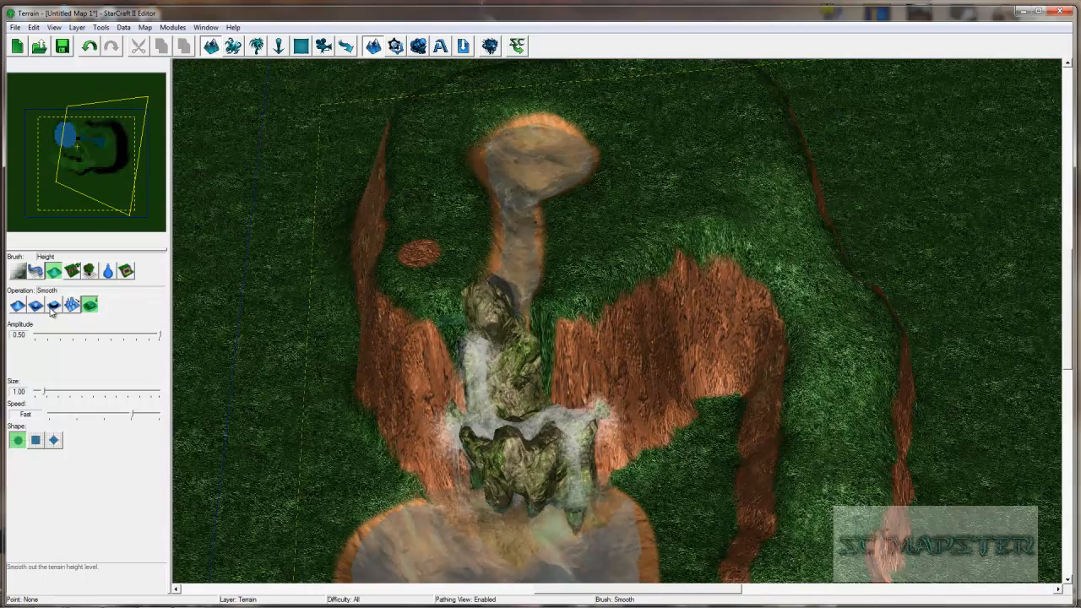
ctrl+right_drag(447, 427, 572, 366)
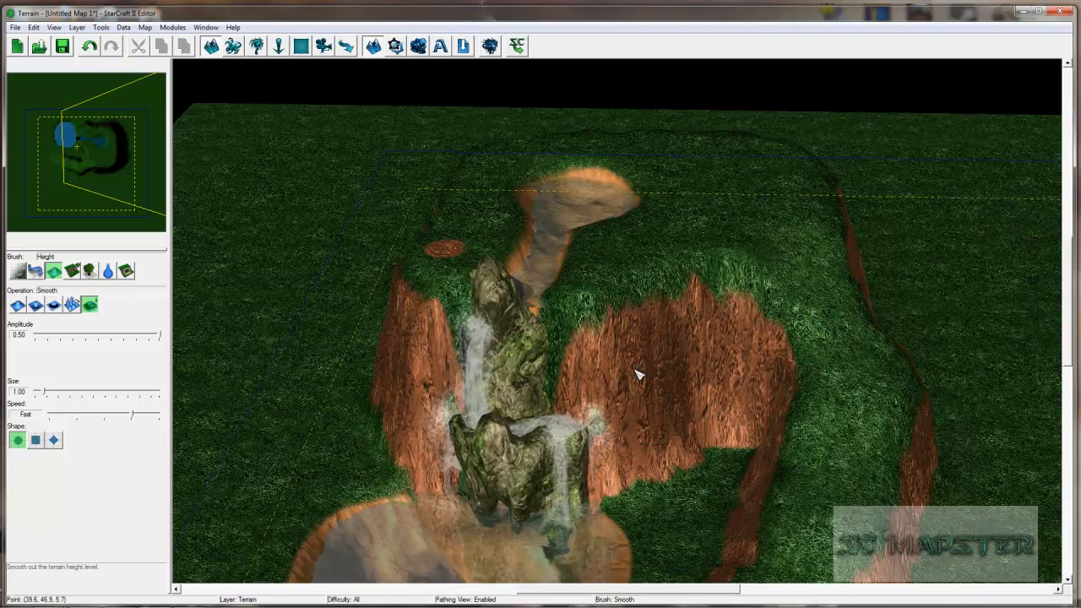
ctrl+right_drag(435, 388, 544, 462)
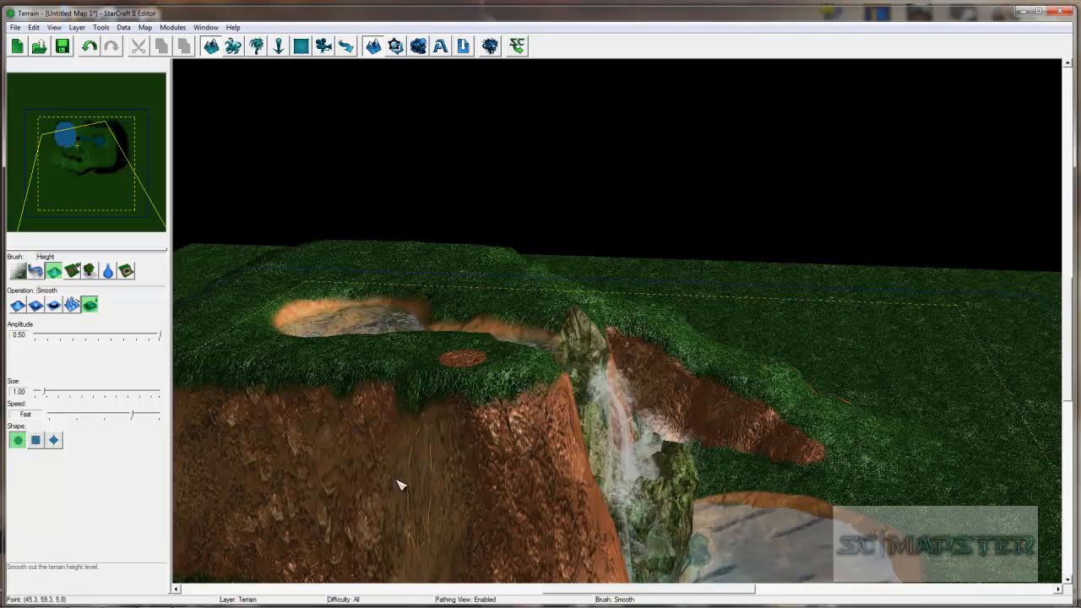
ctrl+right_drag(309, 497, 463, 453)
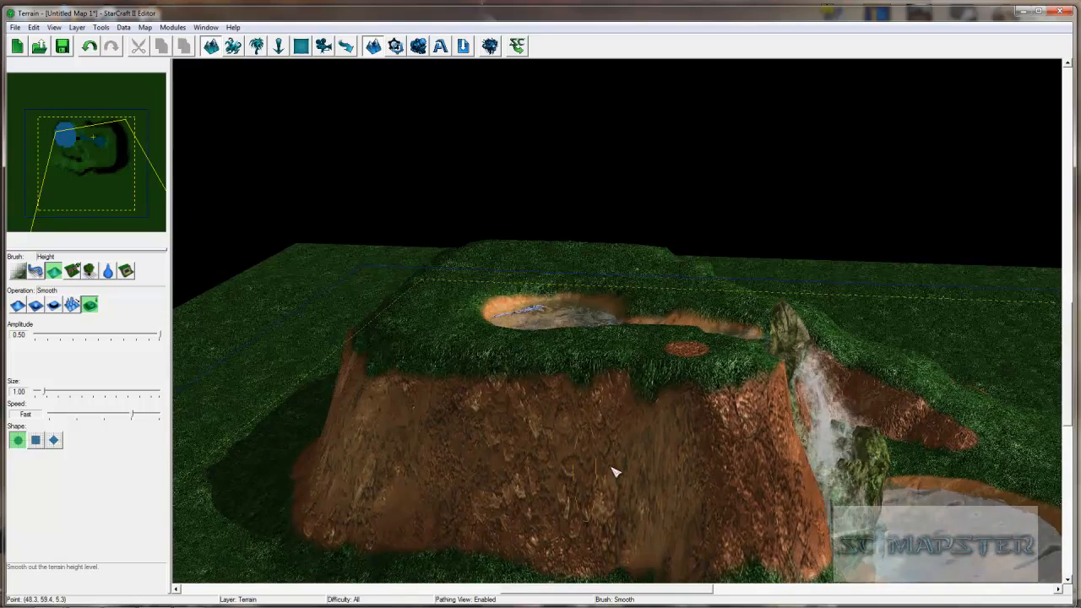
ctrl+right_drag(755, 475, 736, 450)
ctrl+right_drag(675, 498, 504, 384)
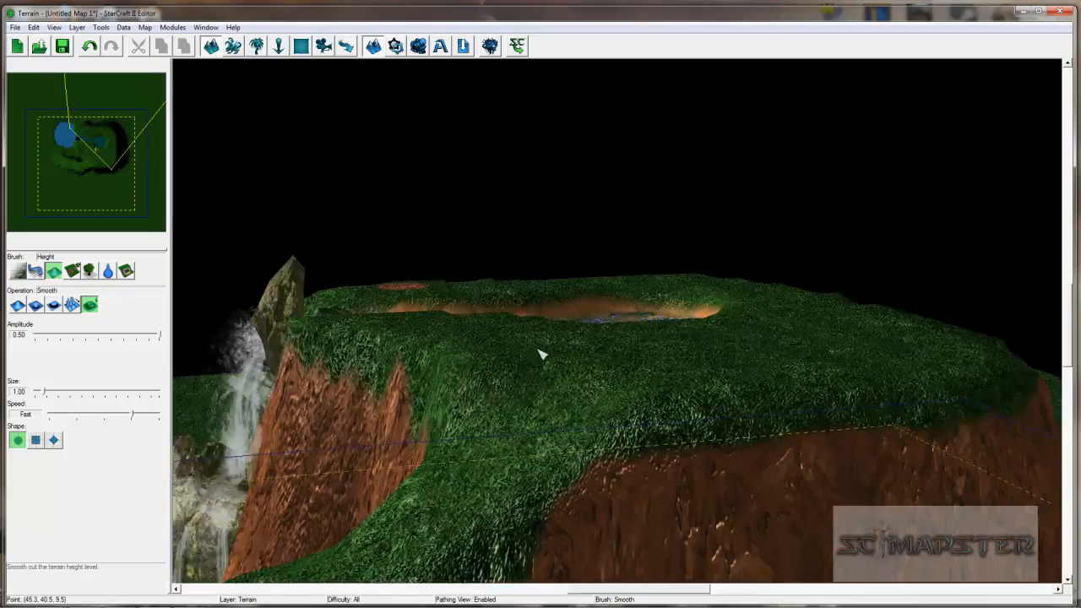
ctrl+right_drag(644, 285, 550, 488)
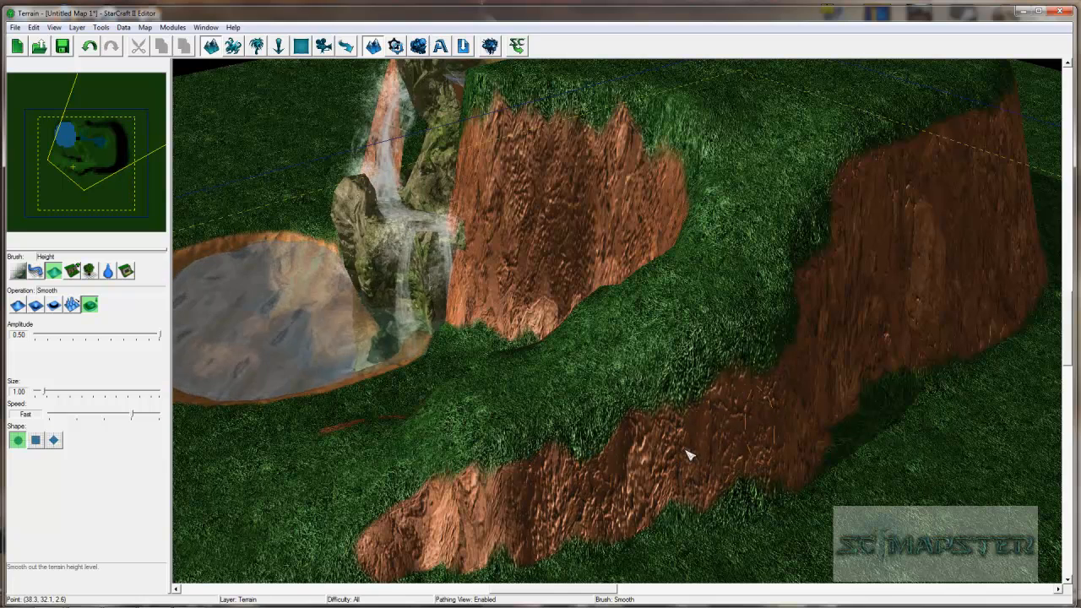
mouse_move(534, 506)
mouse_down()
mouse_move(459, 534)
mouse_move(502, 529)
mouse_up()
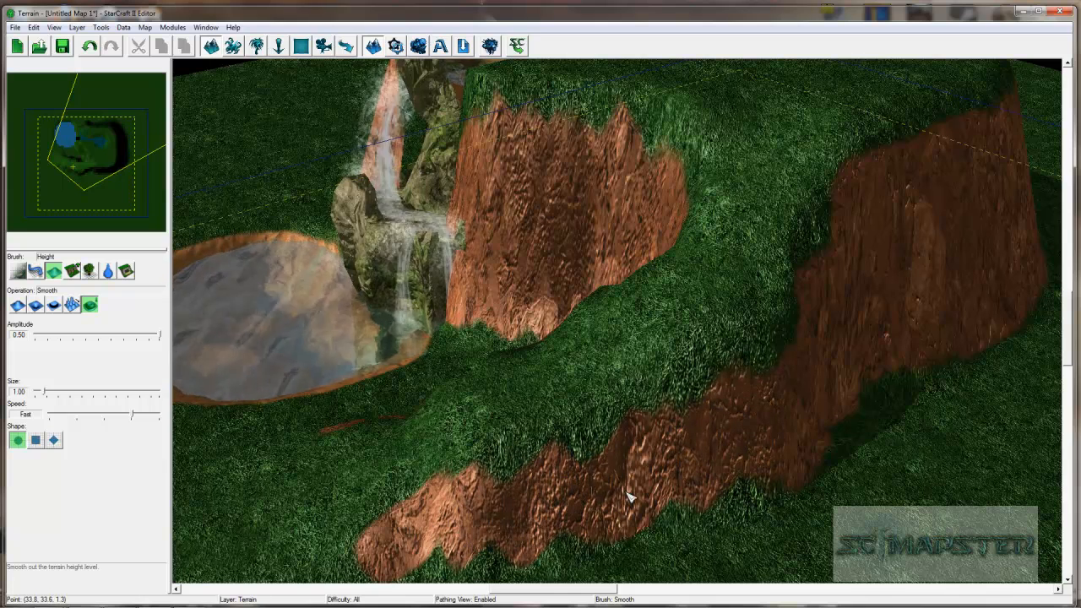
drag(627, 498, 741, 452)
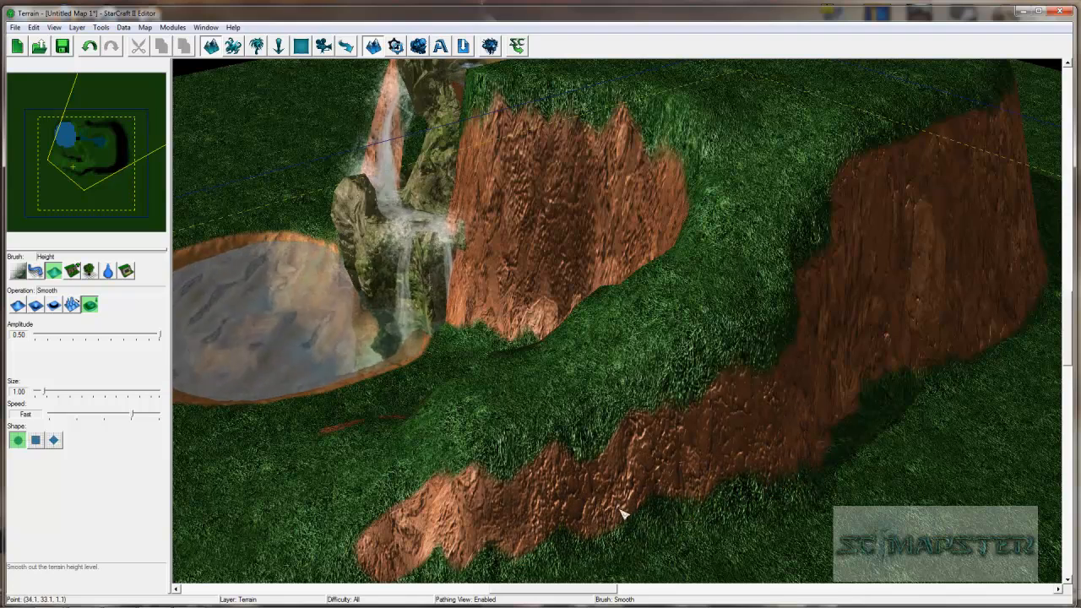
right_drag(348, 541, 355, 536)
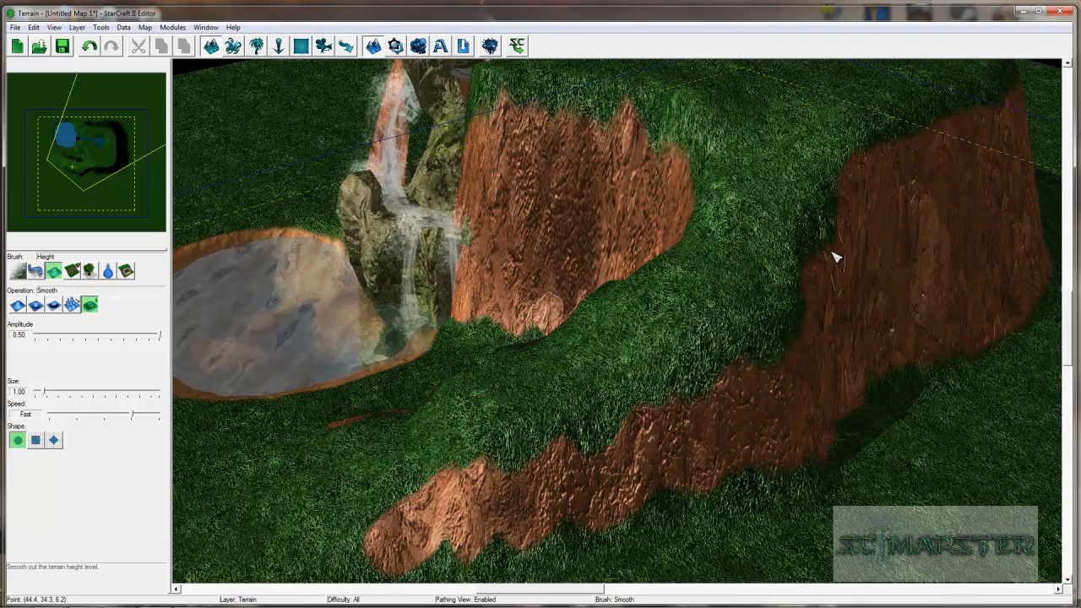
Step: Examine the ramp, cliff faces, stream and finished waterfall from low, overhead and distant viewpoints
middle_drag(454, 472, 844, 393)
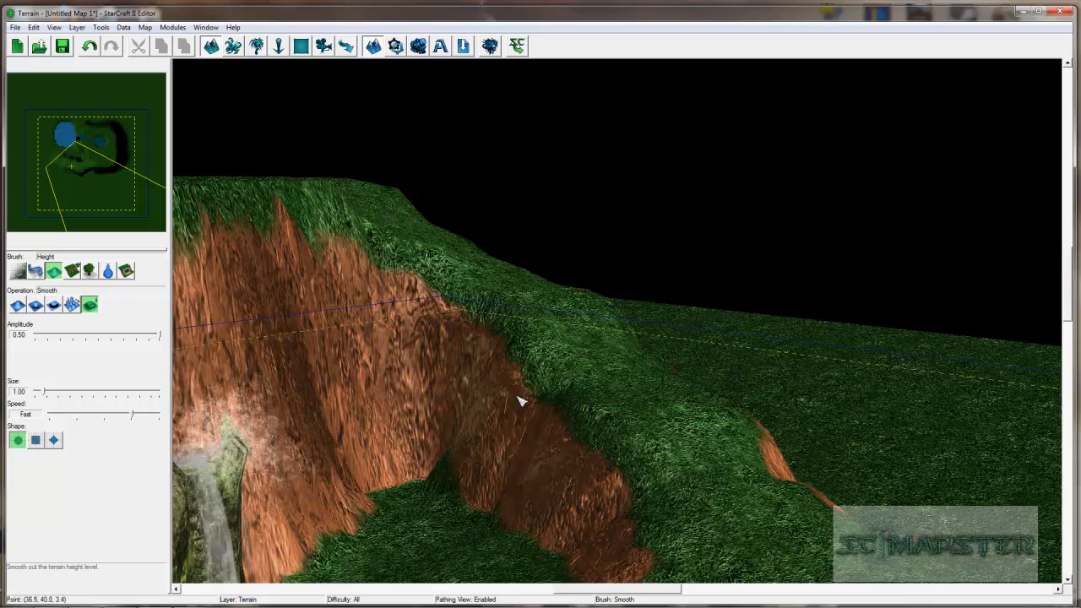
middle_drag(226, 270, 243, 396)
middle_drag(460, 363, 501, 480)
ctrl+right_drag(501, 480, 468, 569)
right_drag(626, 387, 307, 433)
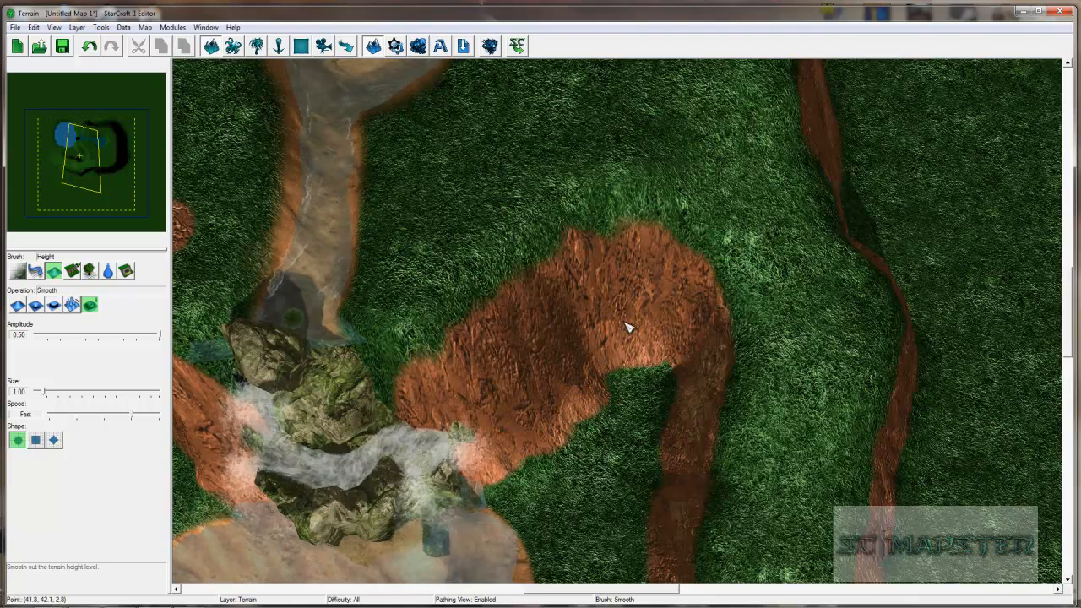
ctrl+right_drag(687, 397, 765, 261)
scroll(704, 316, down, 5)
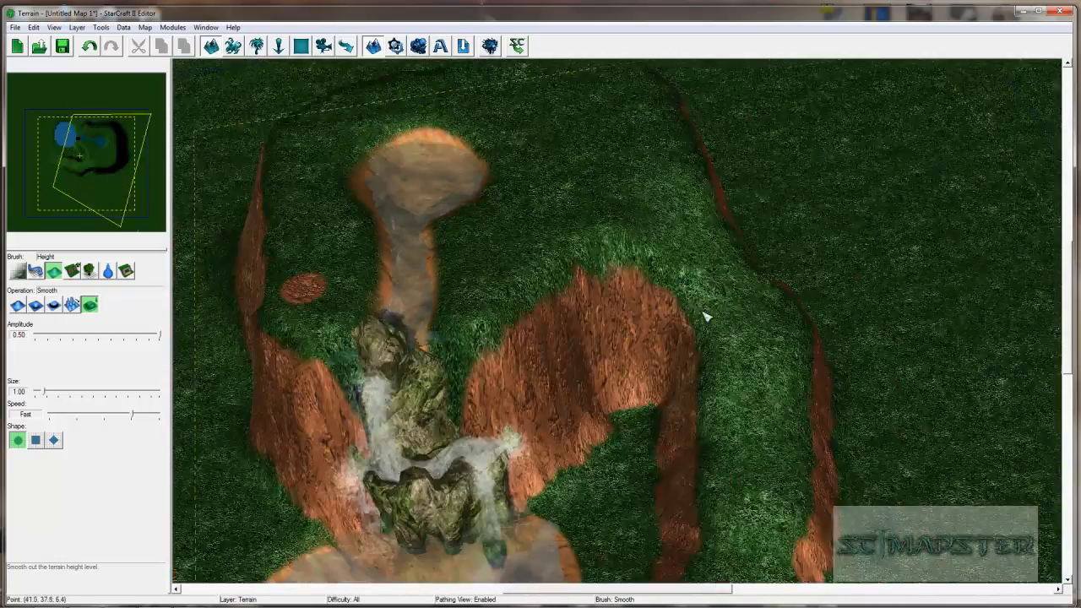
ctrl+right_drag(656, 305, 314, 238)
Step: Open the recent map waterfalls.SC2Map and examine its jungle terrain, tiered waterfalls and pools from several angles
click(16, 27)
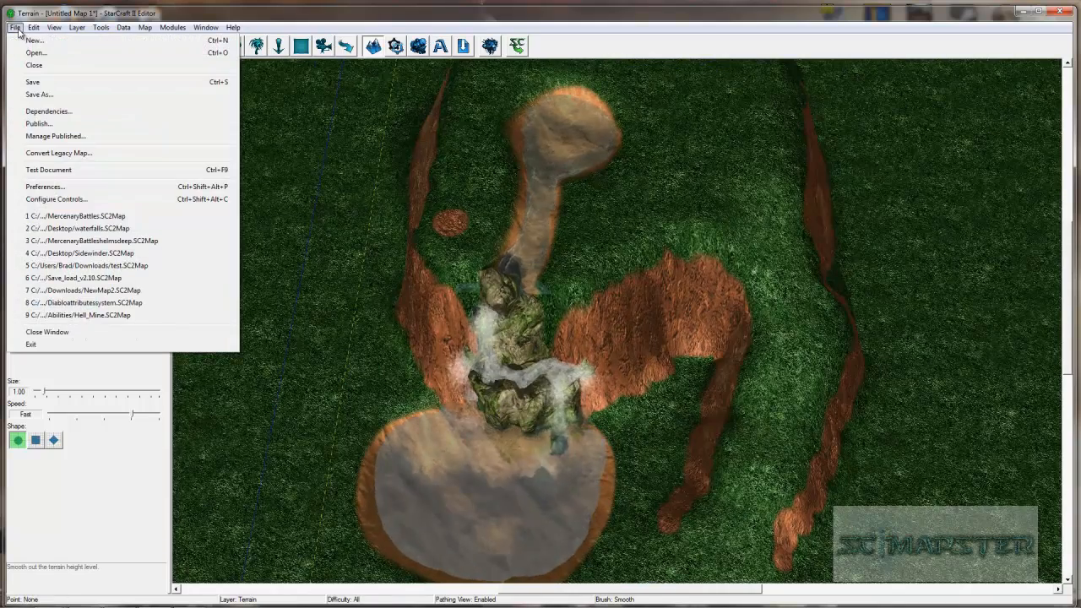
click(70, 228)
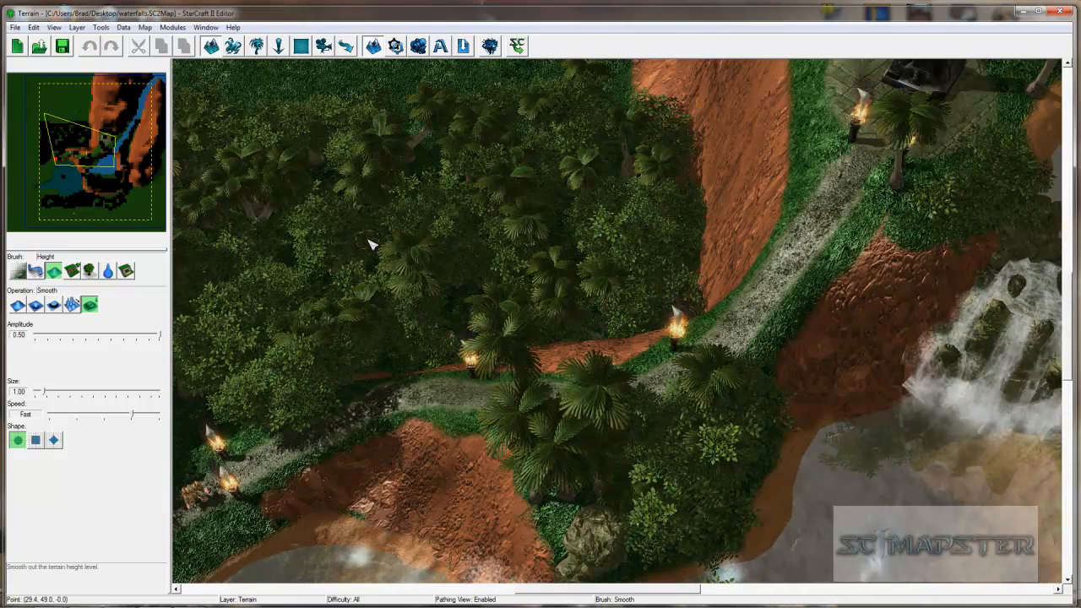
middle_drag(386, 273, 683, 260)
scroll(743, 253, down, 5)
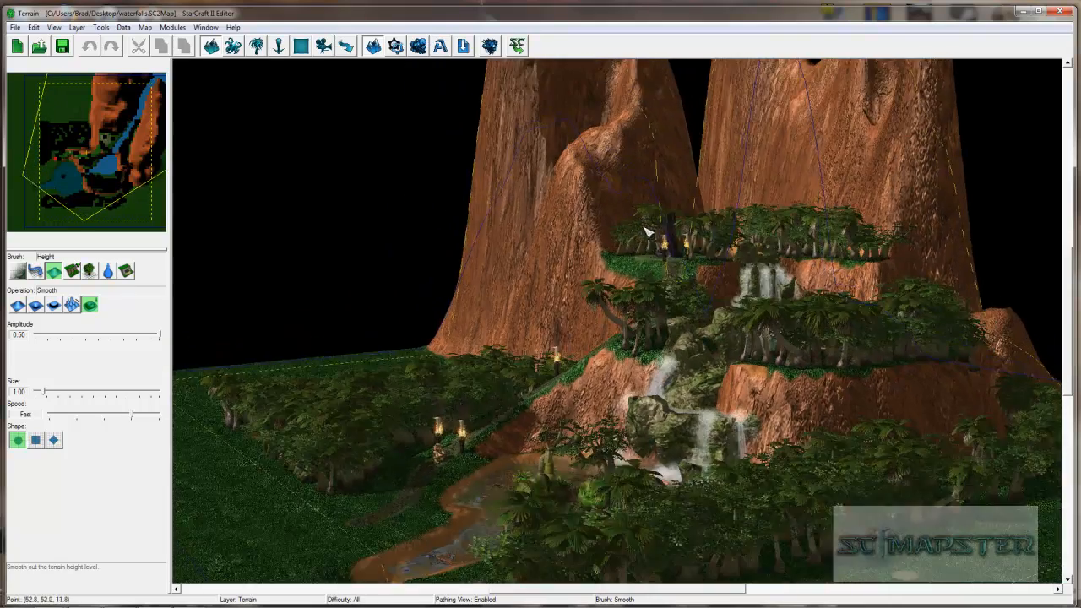
middle_drag(497, 251, 376, 416)
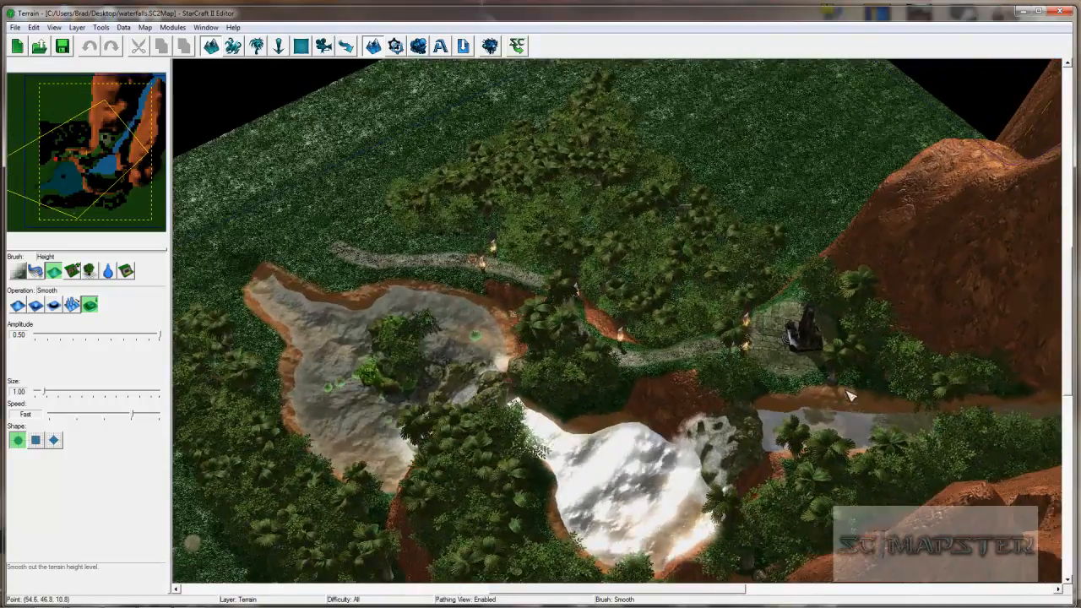
Step: Examine the example map's tiered waterfalls, pools and surrounding jungle from distant, frontal and overhead viewpoints
middle_drag(849, 395, 777, 405)
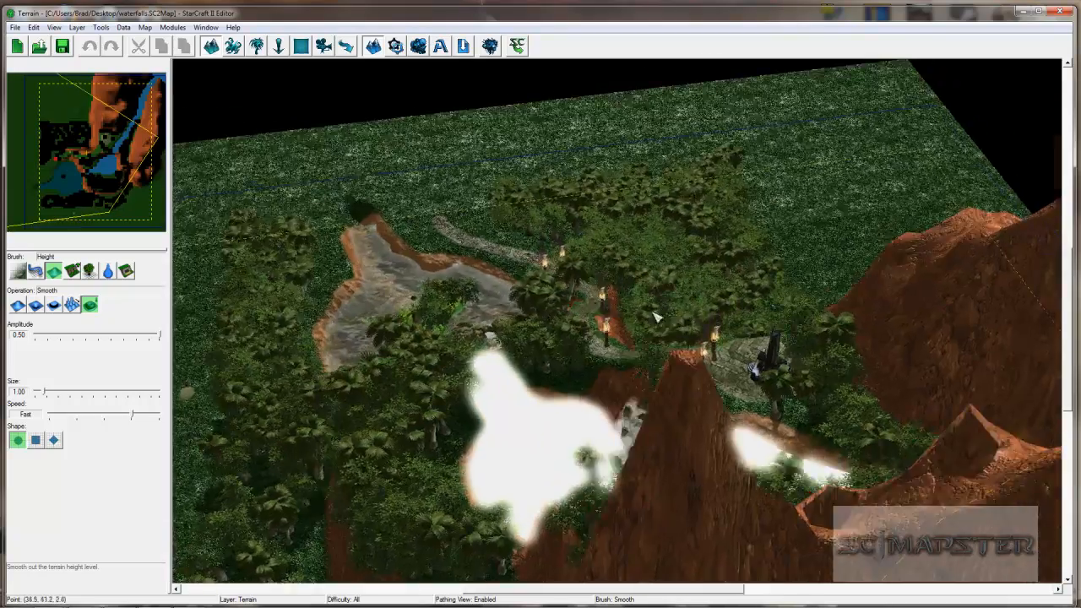
middle_drag(656, 316, 992, 327)
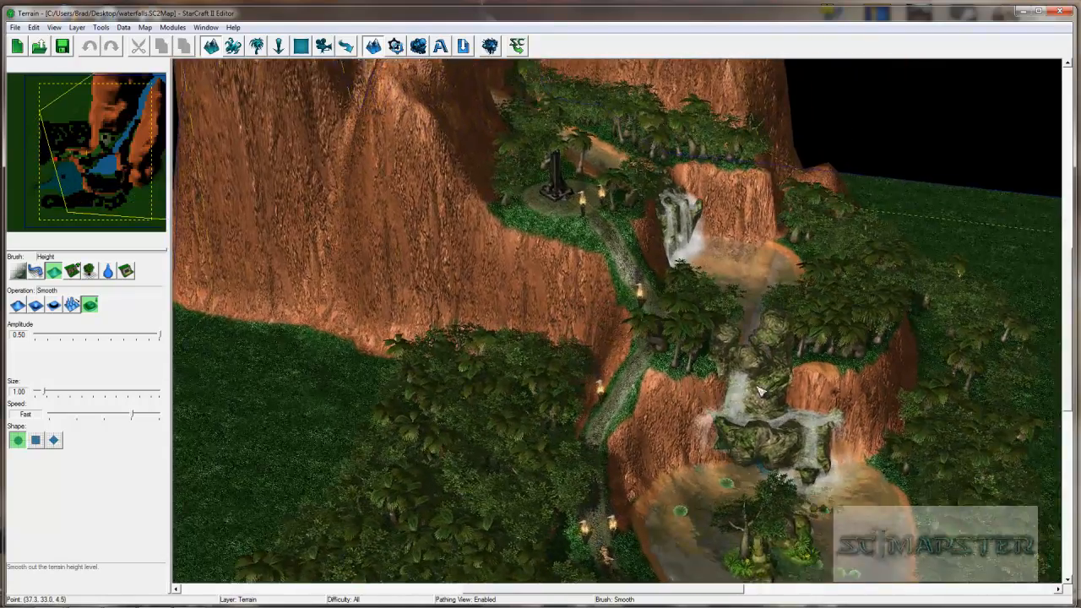
middle_drag(759, 391, 842, 369)
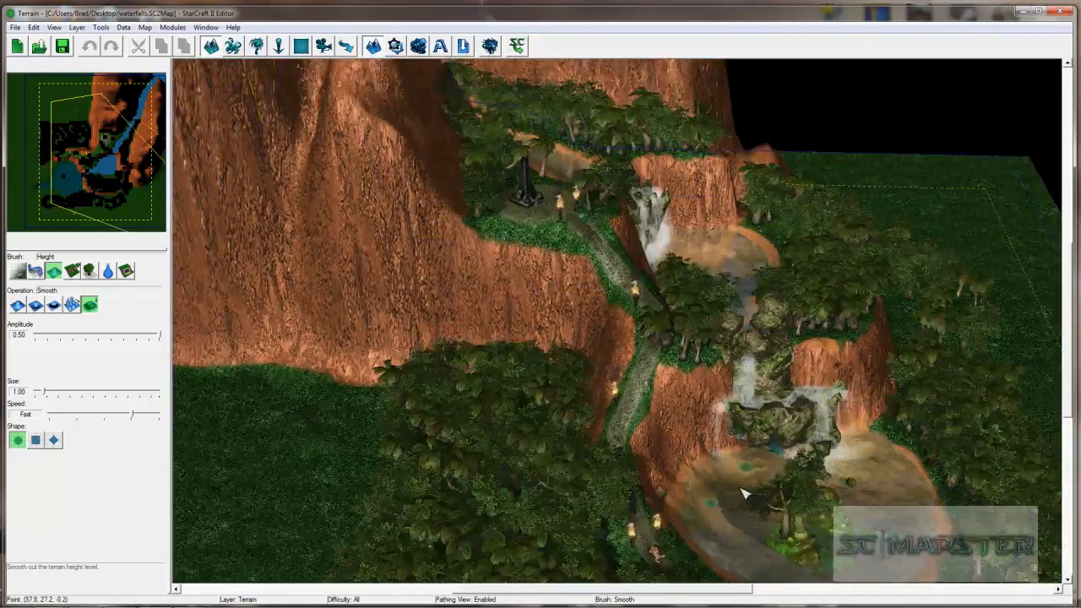
middle_drag(743, 494, 682, 448)
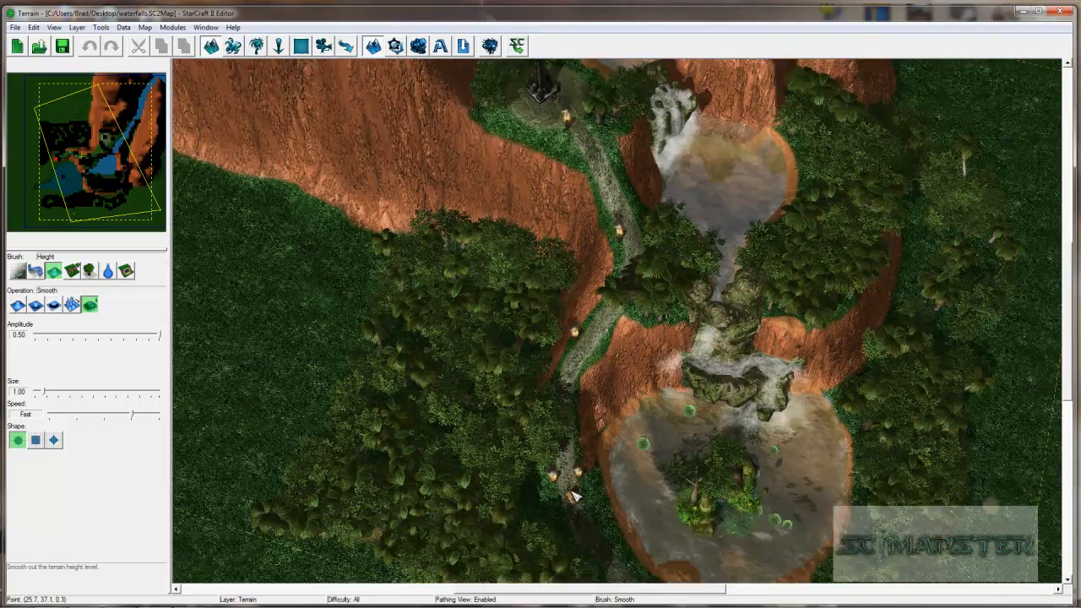
middle_drag(572, 497, 379, 132)
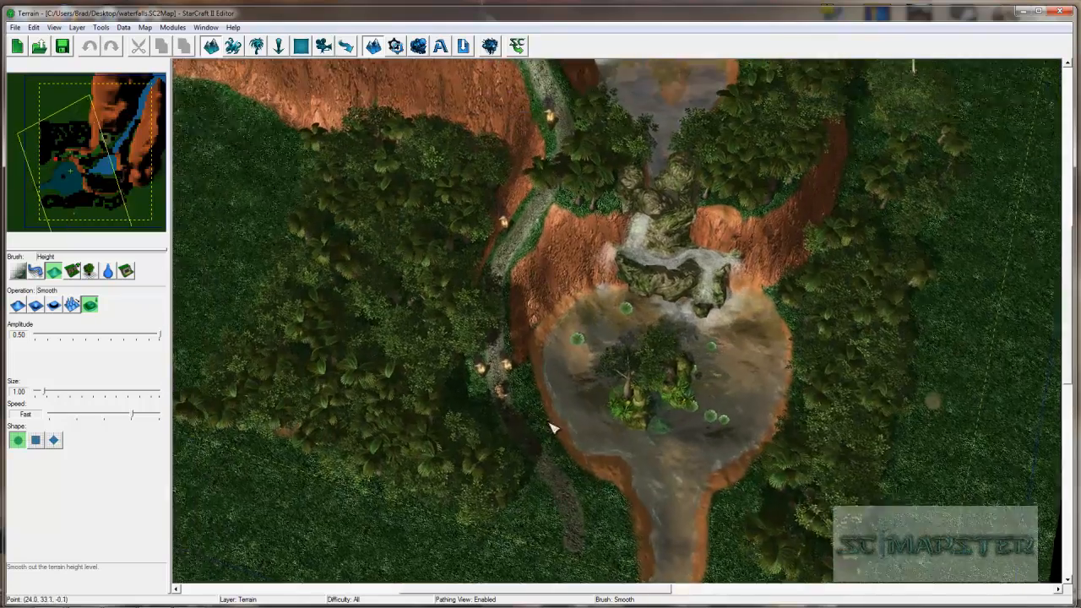
right_drag(553, 428, 570, 455)
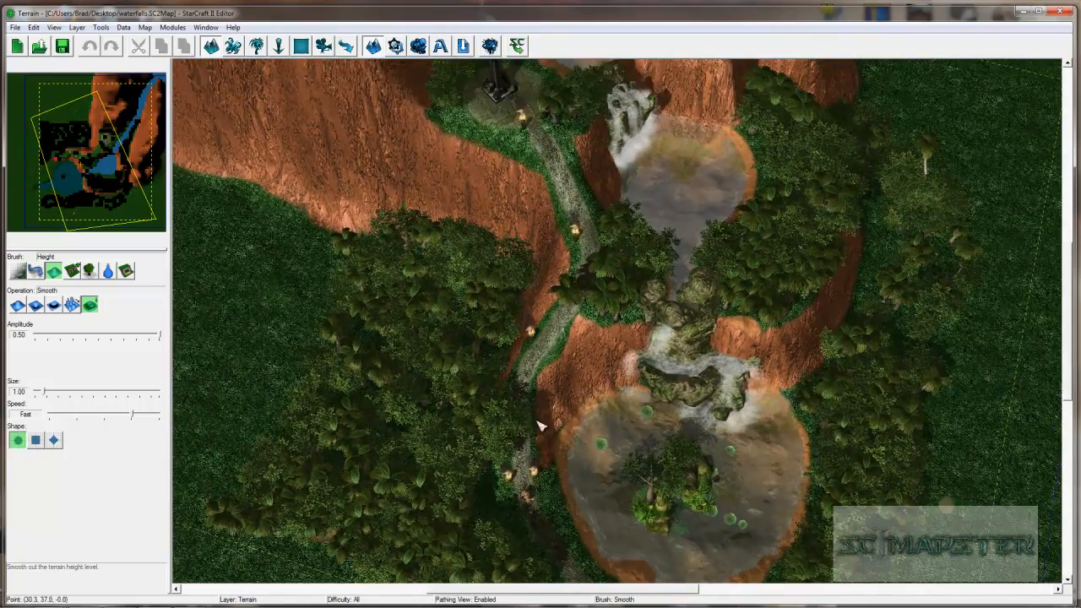
Step: Examine the torch-lit gravel path up close, following its grassy edges along the cliff up to the stone platform
scroll(540, 426, up, 3)
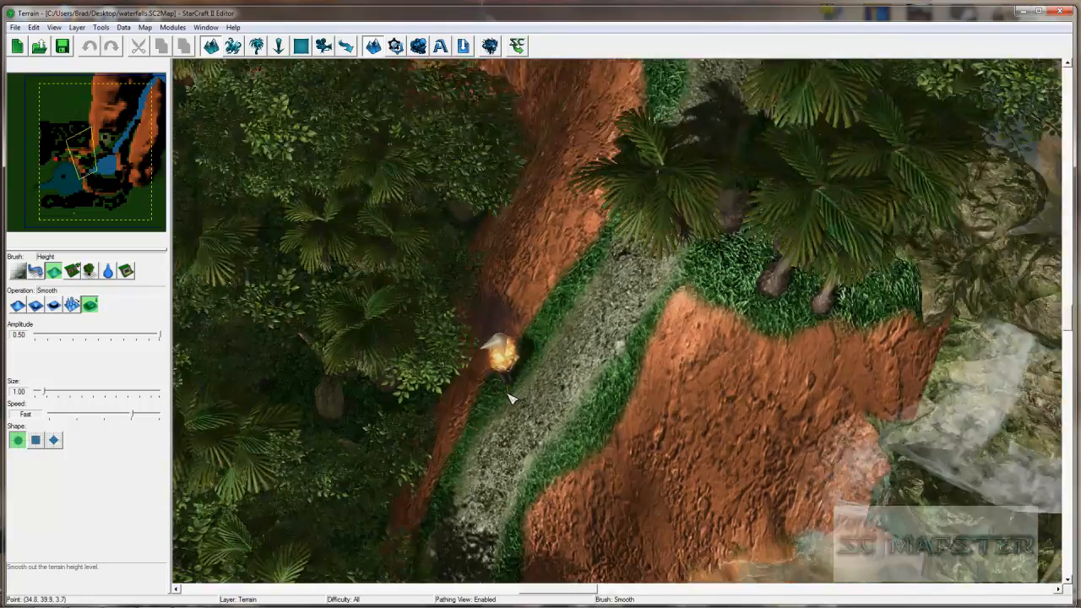
mouse_move(511, 399)
ctrl+right_down()
mouse_move(506, 458)
mouse_move(661, 398)
mouse_move(799, 369)
mouse_move(571, 530)
mouse_move(535, 448)
mouse_move(514, 434)
mouse_move(524, 394)
ctrl+right_up()
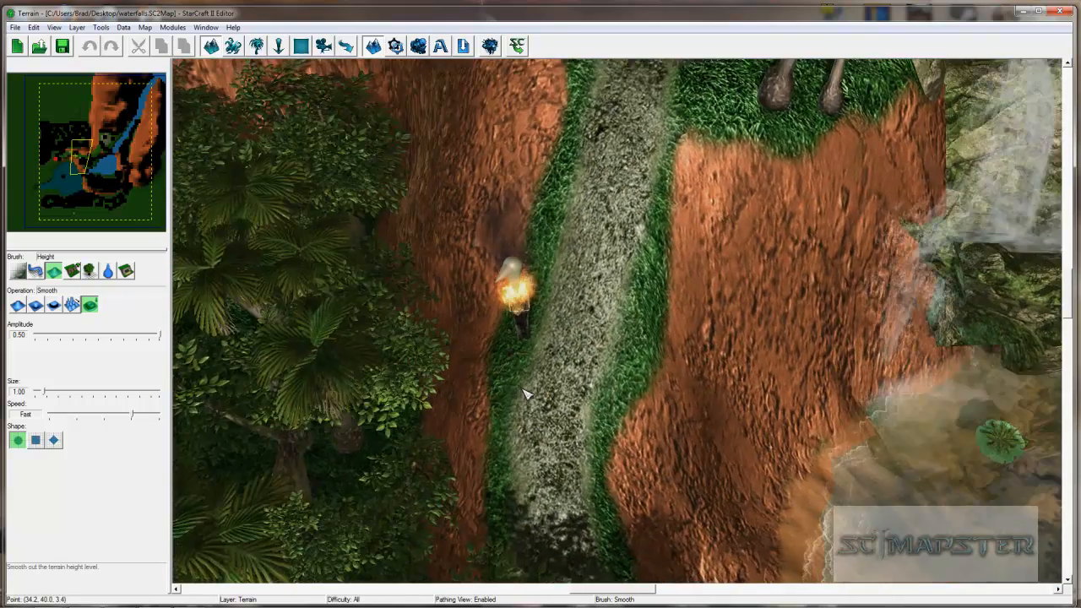
scroll(524, 394, up, 5)
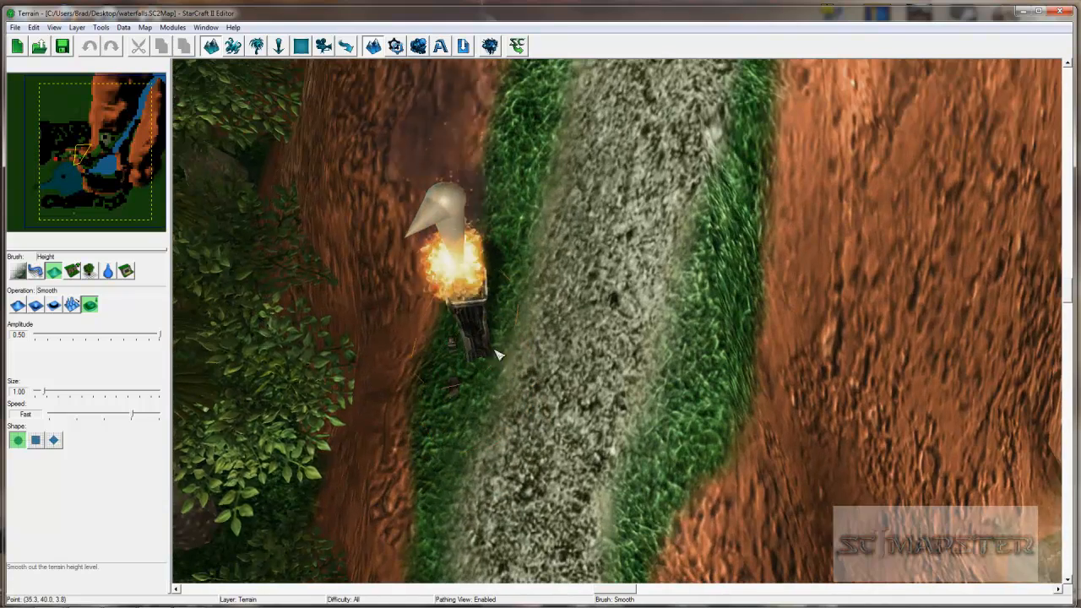
scroll(477, 361, down, 4)
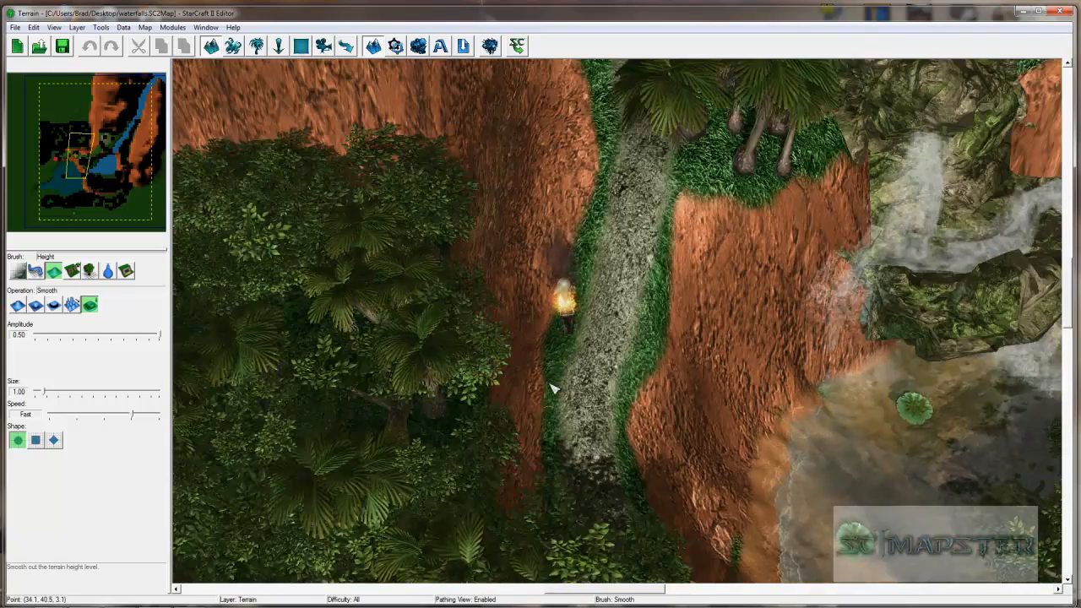
right_drag(550, 245, 555, 387)
right_drag(585, 228, 668, 441)
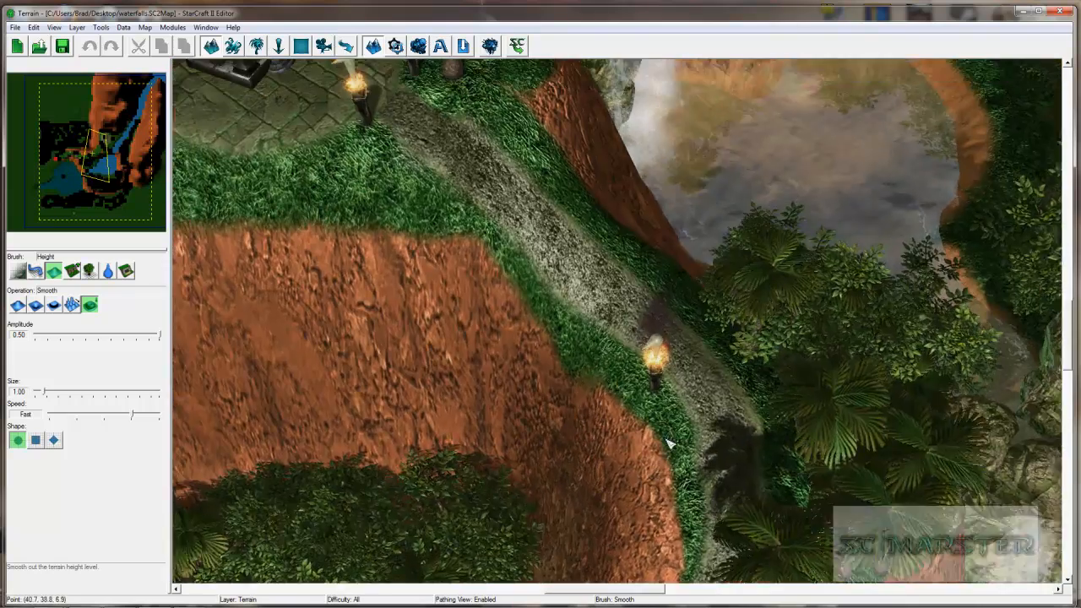
right_drag(473, 261, 577, 410)
right_drag(419, 266, 497, 386)
Step: Examine the lower pool, its planted island and rocks, and the torch-lit start of the path beside it
right_drag(456, 354, 273, 360)
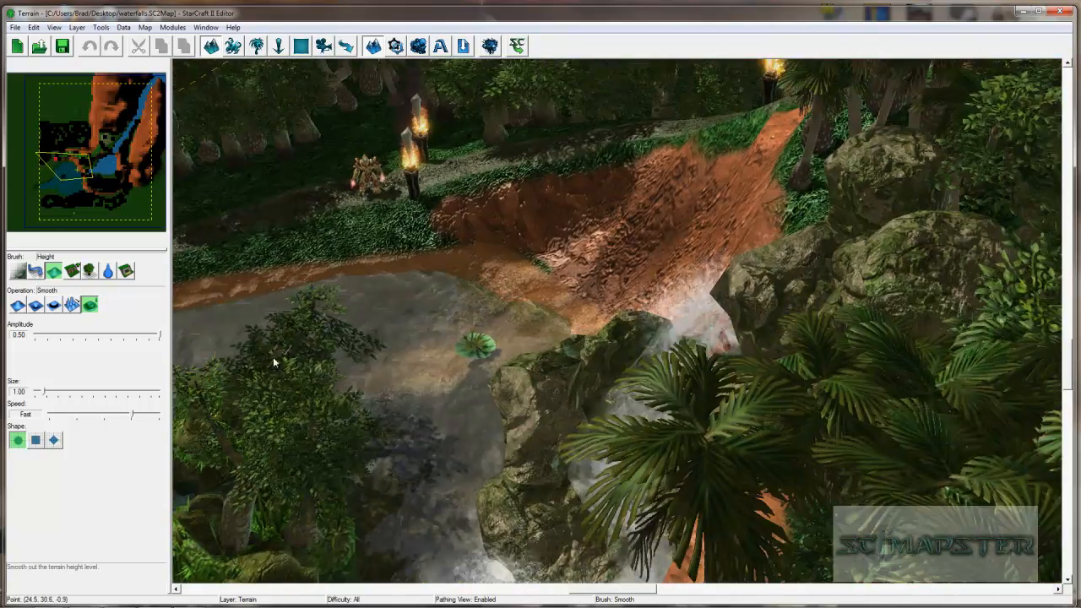
ctrl+right_drag(398, 369, 408, 424)
scroll(335, 478, down, 5)
scroll(372, 432, down, 2)
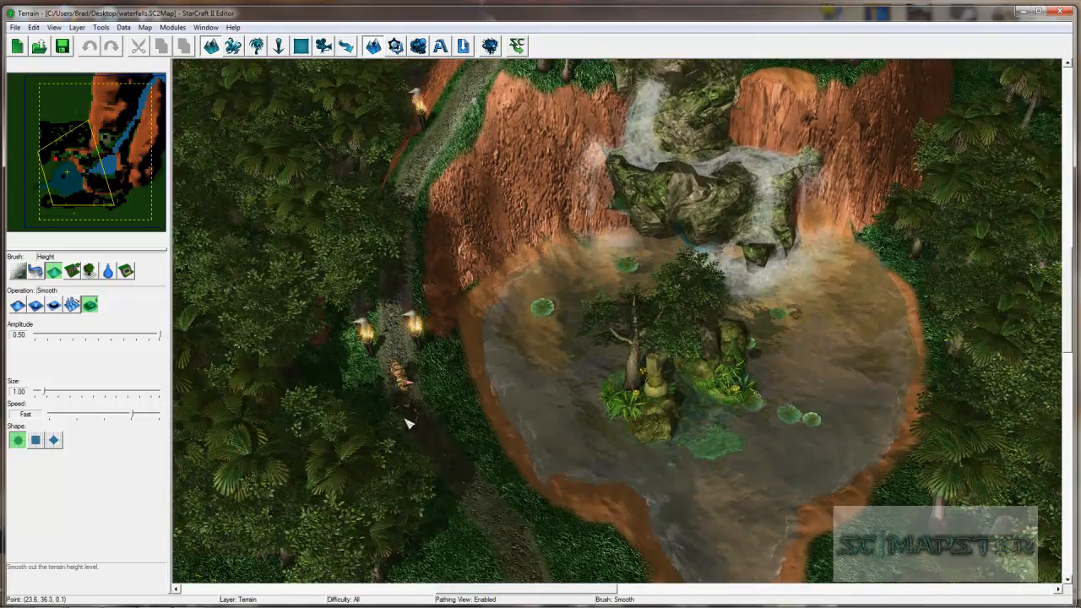
right_drag(431, 325, 456, 414)
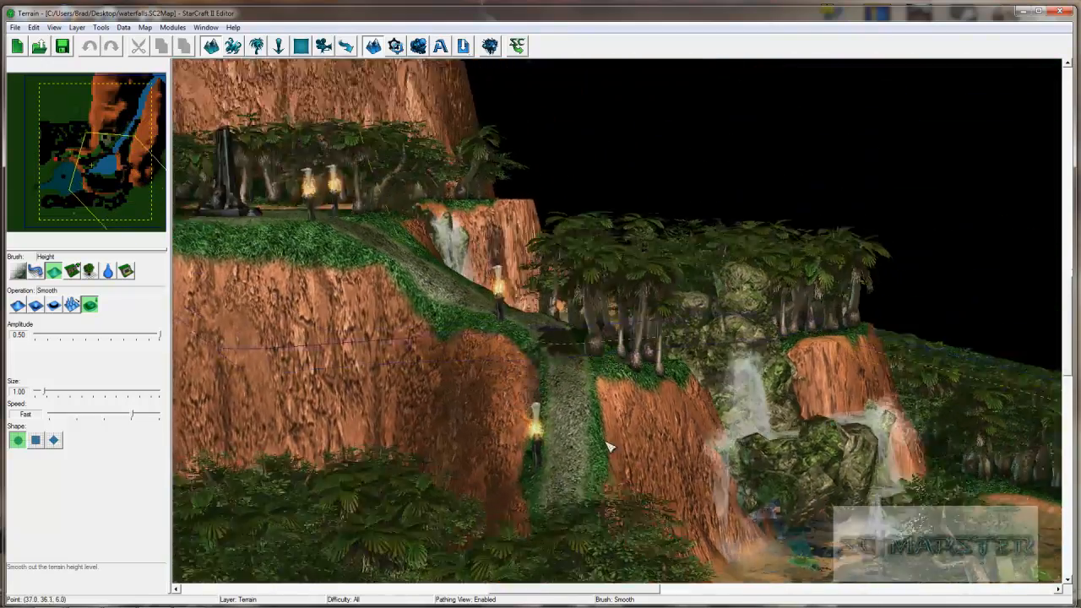
Step: Examine the upper waterfall, the stream feeding it between the mountains, and the surrounding cliff slopes from several angles
ctrl+right_drag(607, 447, 433, 574)
ctrl+right_drag(486, 380, 331, 284)
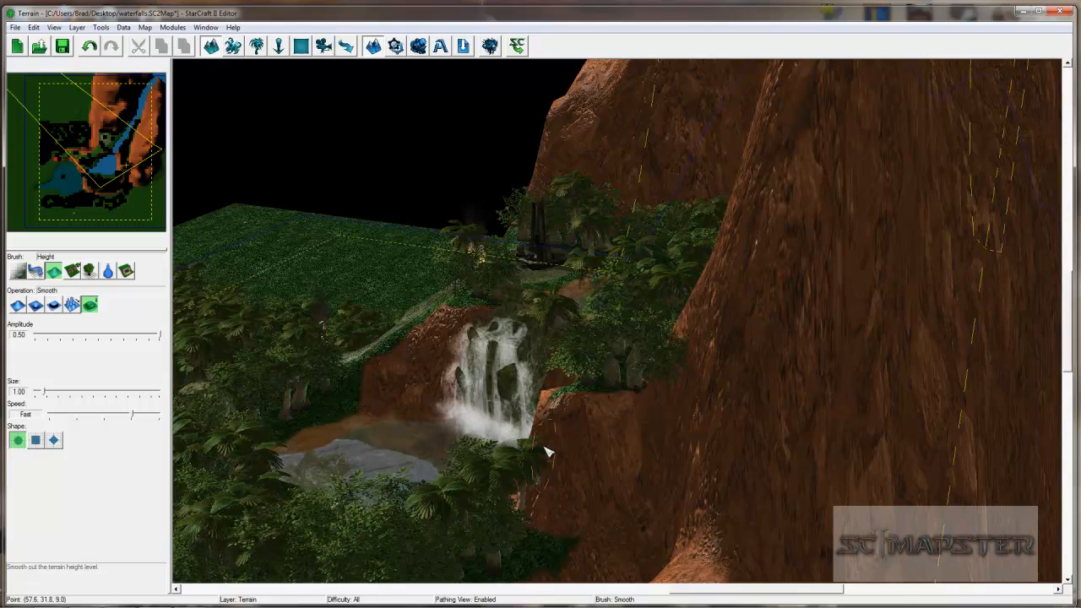
ctrl+right_drag(557, 427, 559, 457)
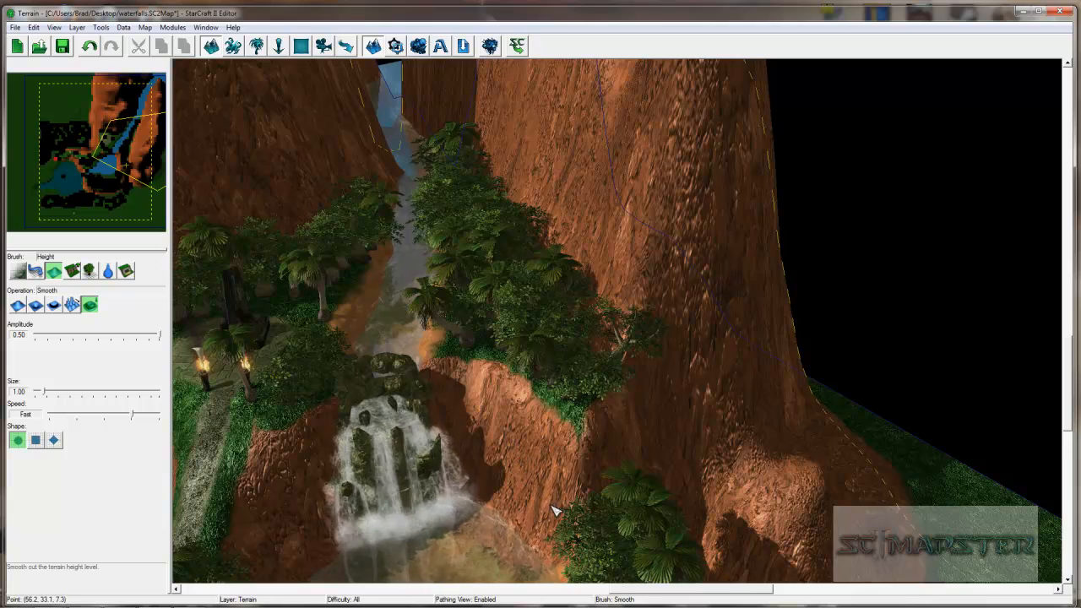
mouse_move(557, 458)
ctrl+right_down()
mouse_move(634, 492)
mouse_move(542, 455)
ctrl+right_up()
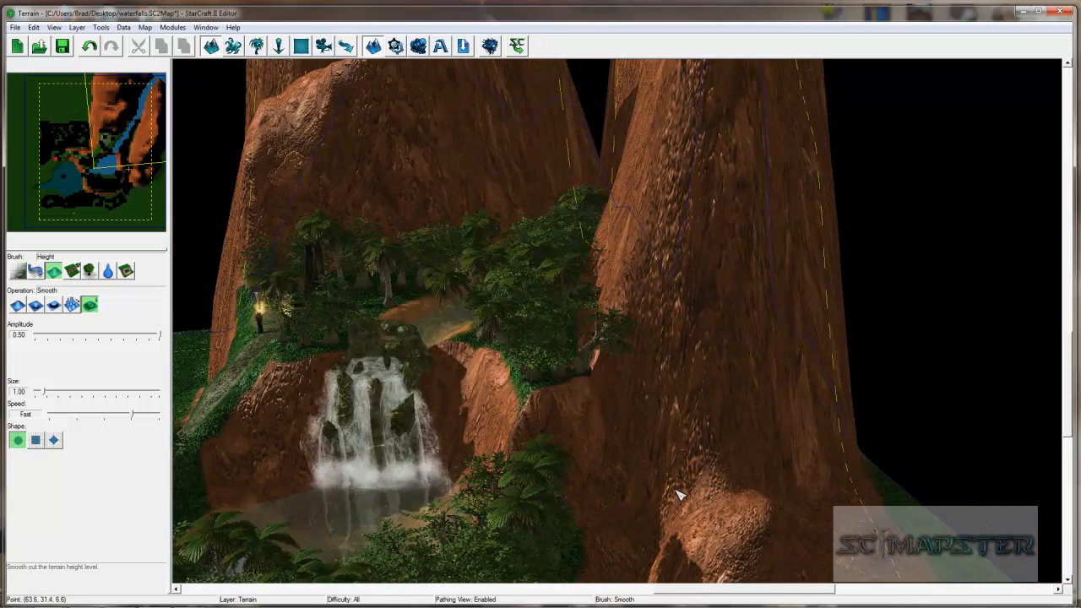
ctrl+right_drag(716, 332, 684, 403)
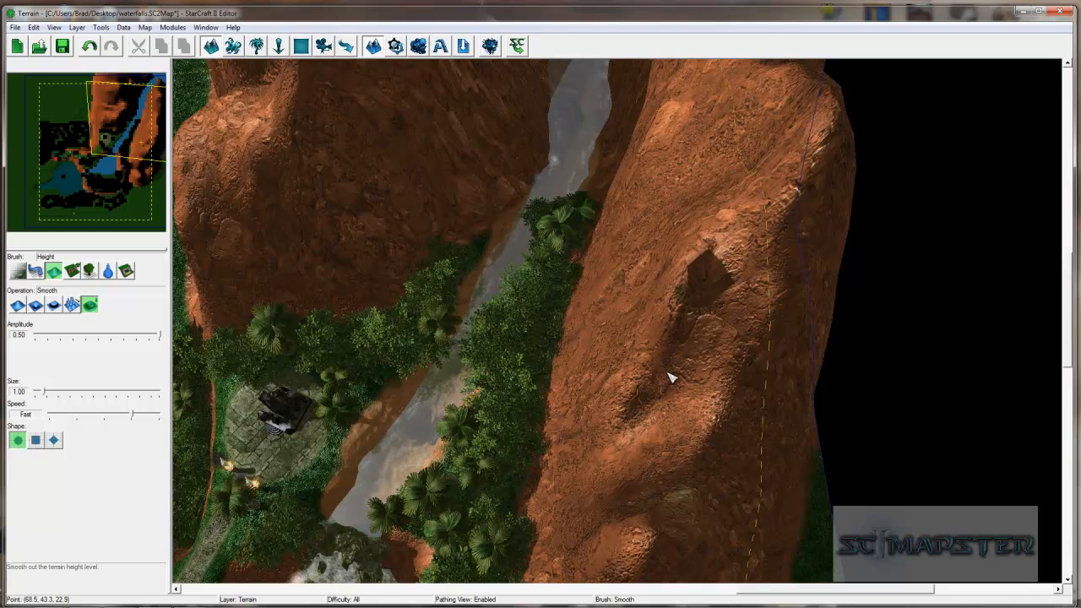